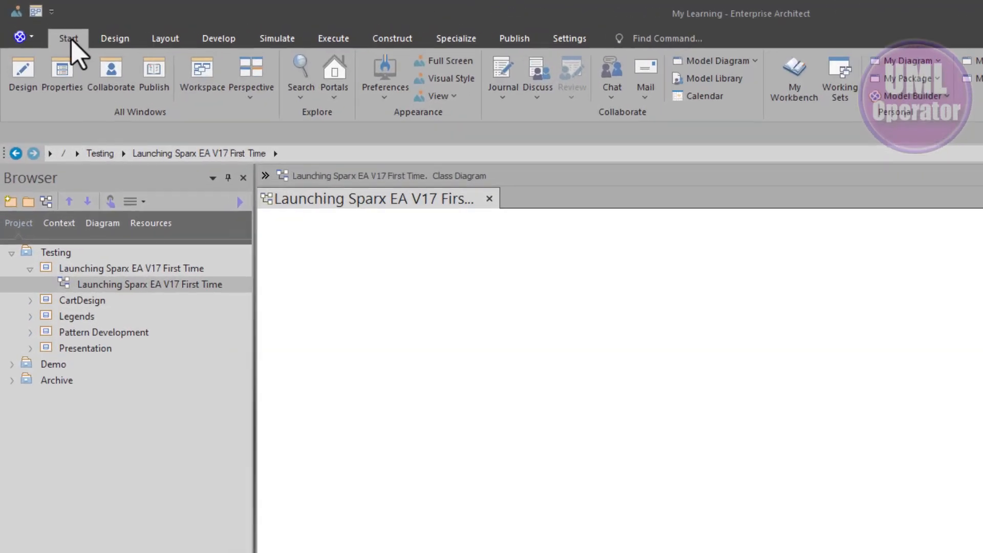
Step: Check for Enterprise Architect updates and compare the installed build with the latest public release and its release date
click(44, 22)
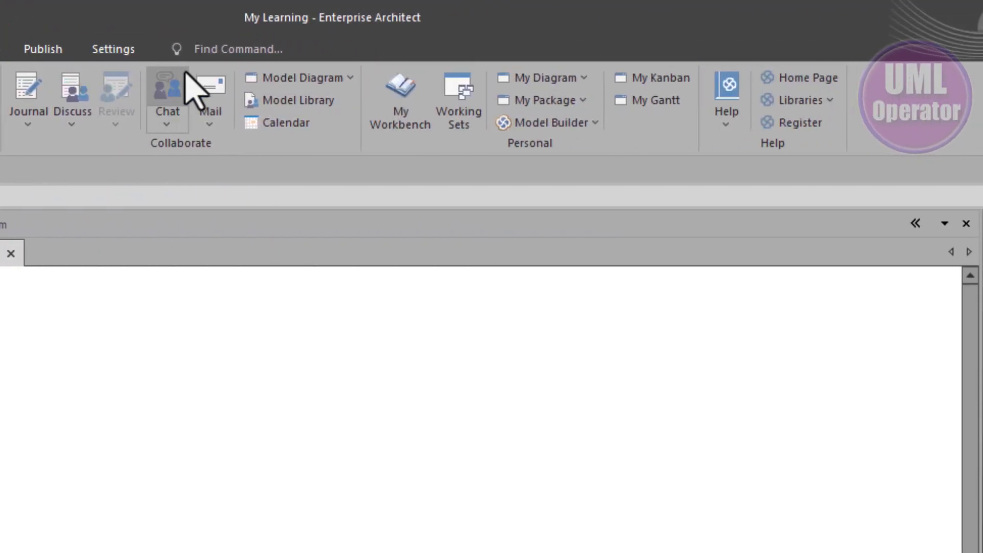
click(726, 121)
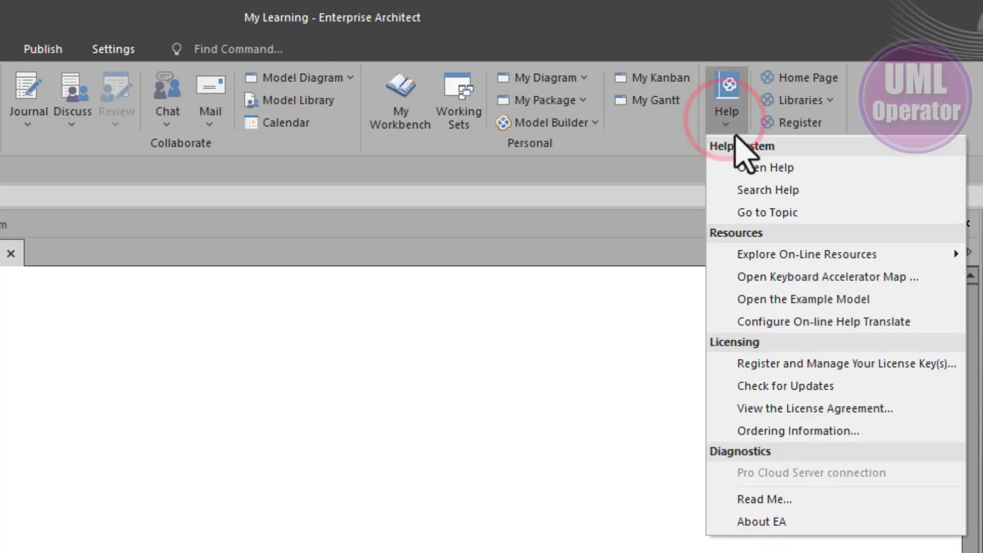
click(781, 386)
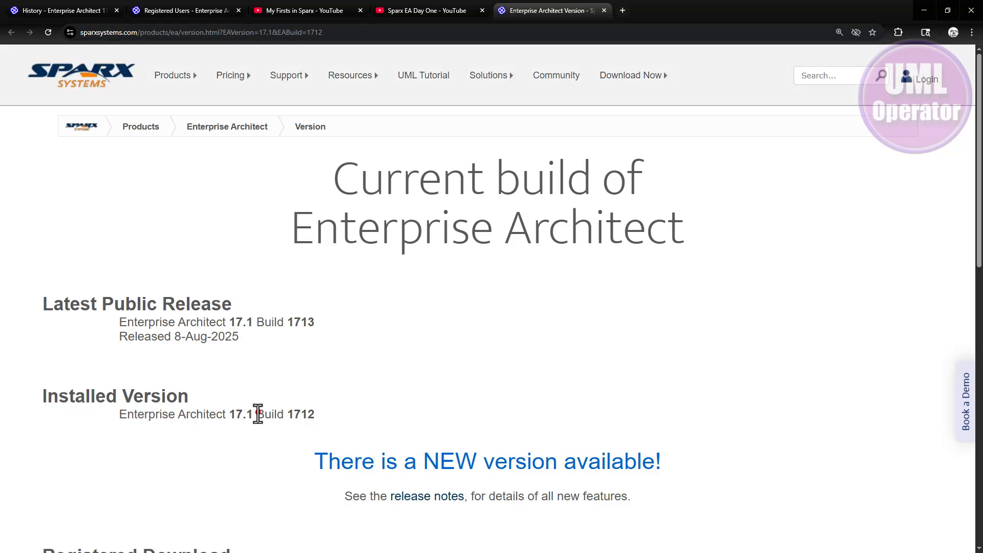
drag(257, 414, 313, 413)
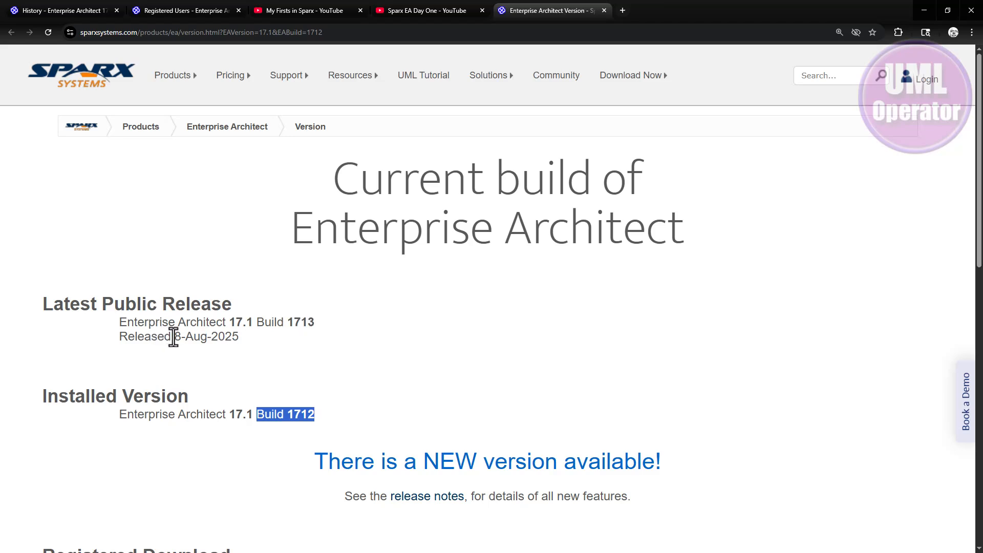
drag(176, 337, 240, 337)
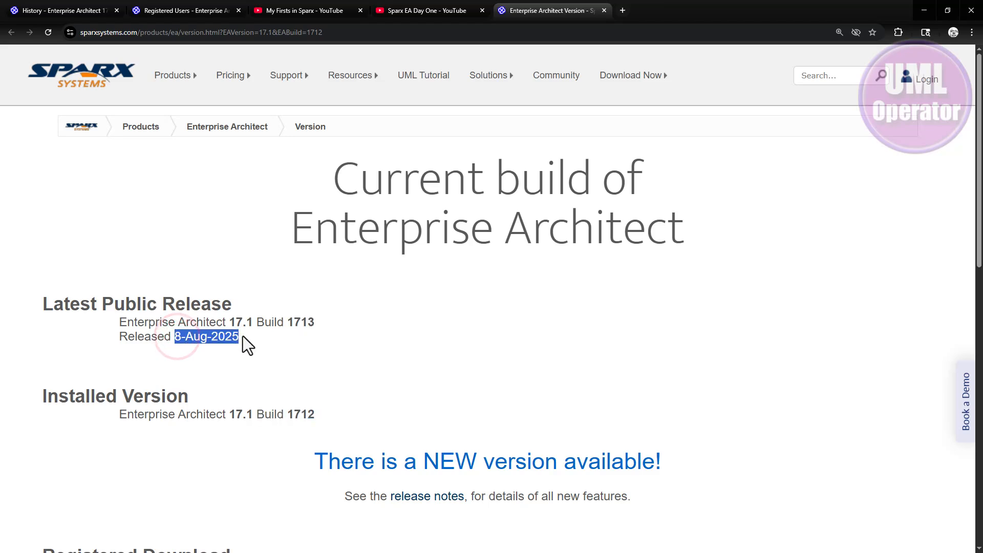
click(286, 357)
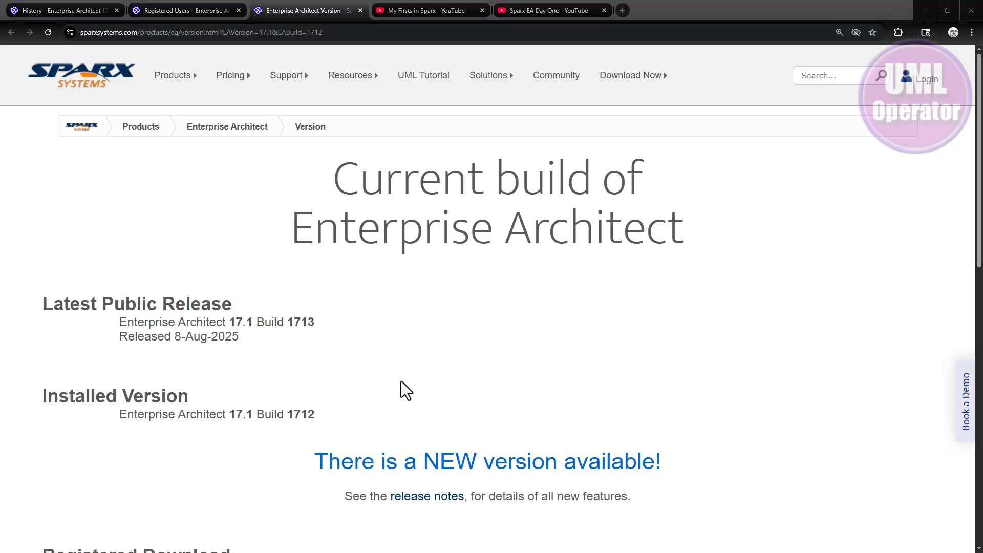
Step: Review the registered and trial download options on the version page and switch to the Registered Users page
scroll(276, 474, down, 4)
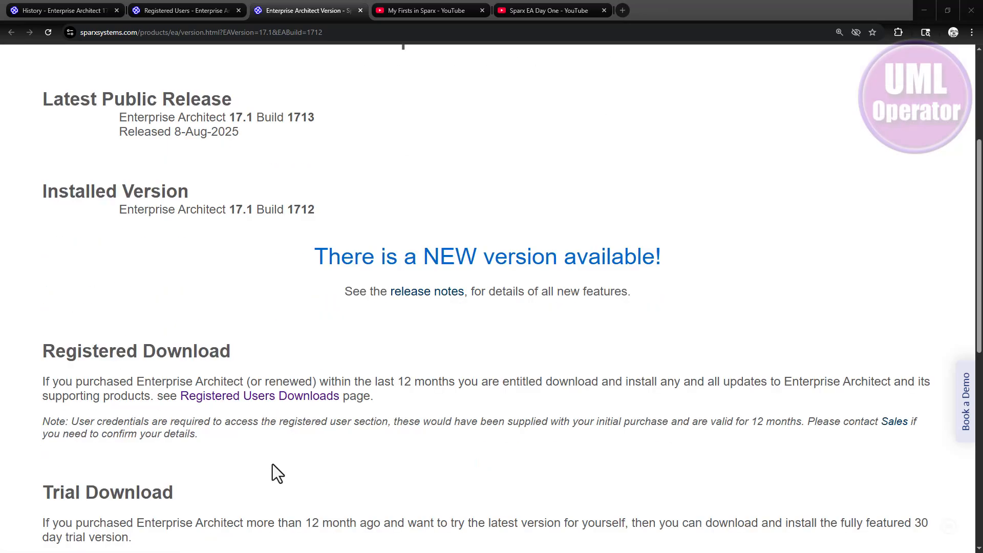
scroll(273, 463, down, 2)
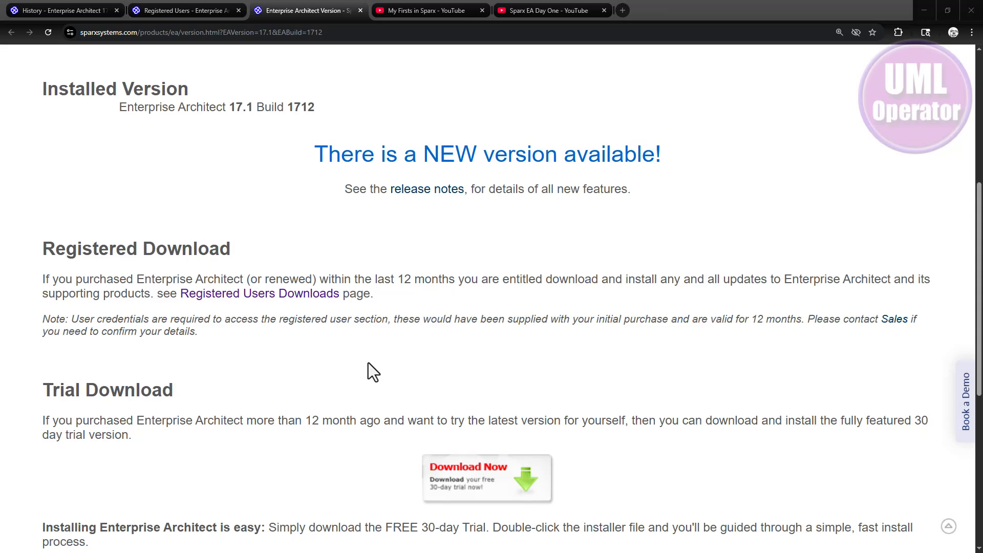
scroll(367, 362, down, 4)
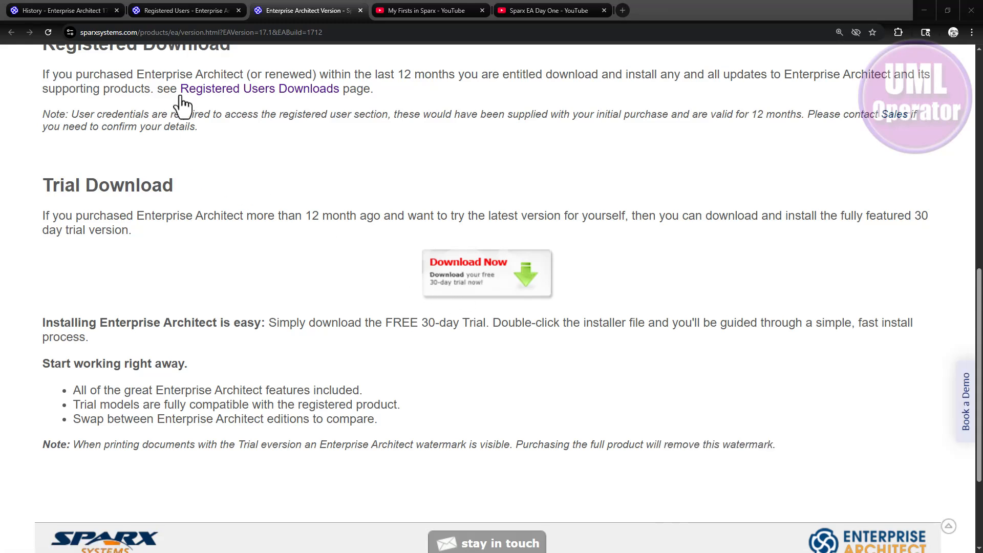
click(179, 8)
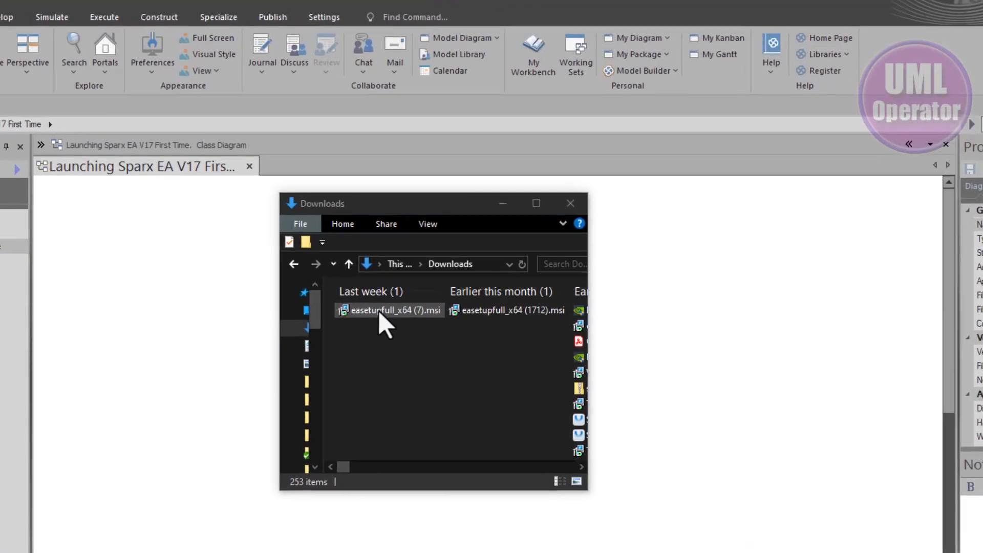
Step: Rename the installer easetupfull_x64 (7).msi in the Downloads folder to easetupfull_x64 (1713).msi
click(385, 238)
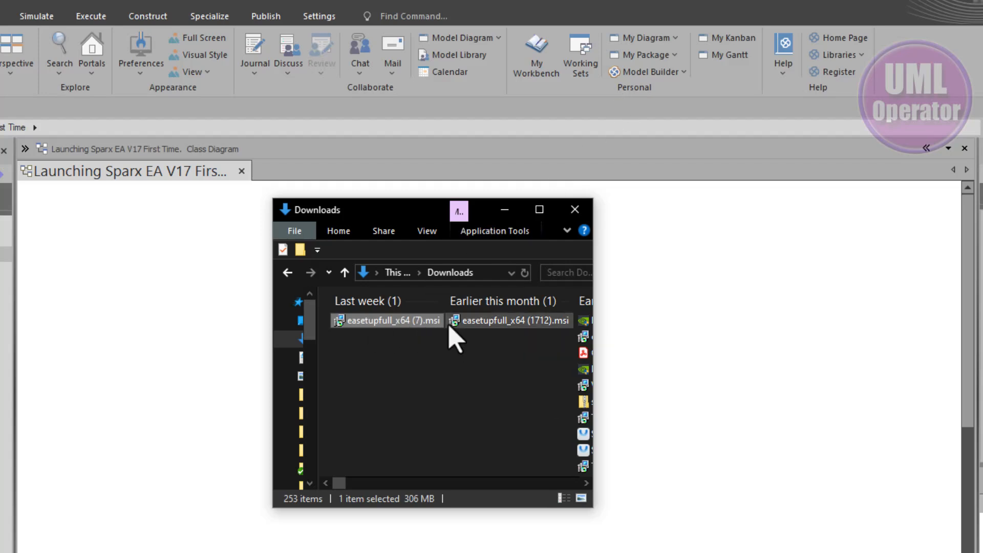
key(F2)
key(Right)
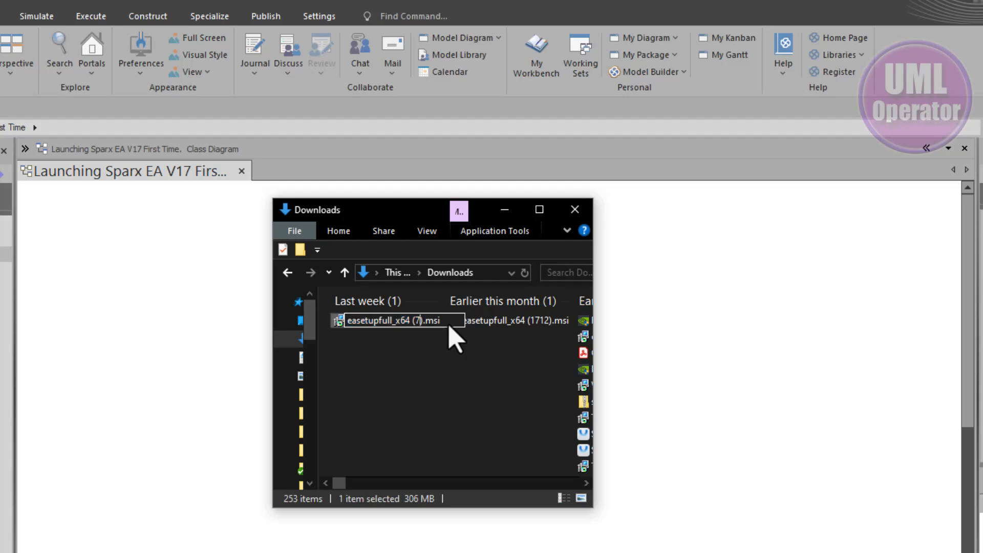
key(Delete)
text(1713)
key(Return)
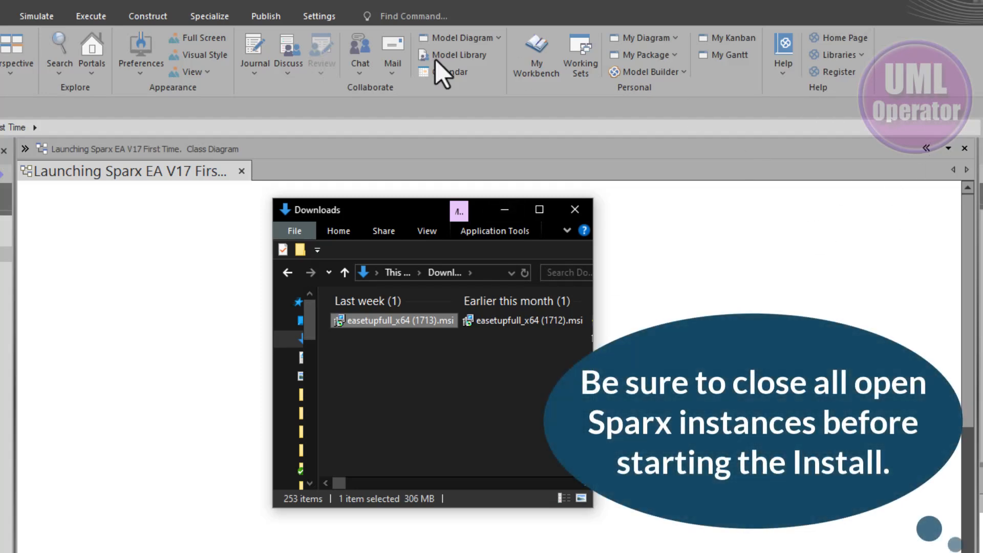
Step: Close Enterprise Architect, run the easetupfull_x64 (1713).msi installer and finish the setup wizard
click(290, 35)
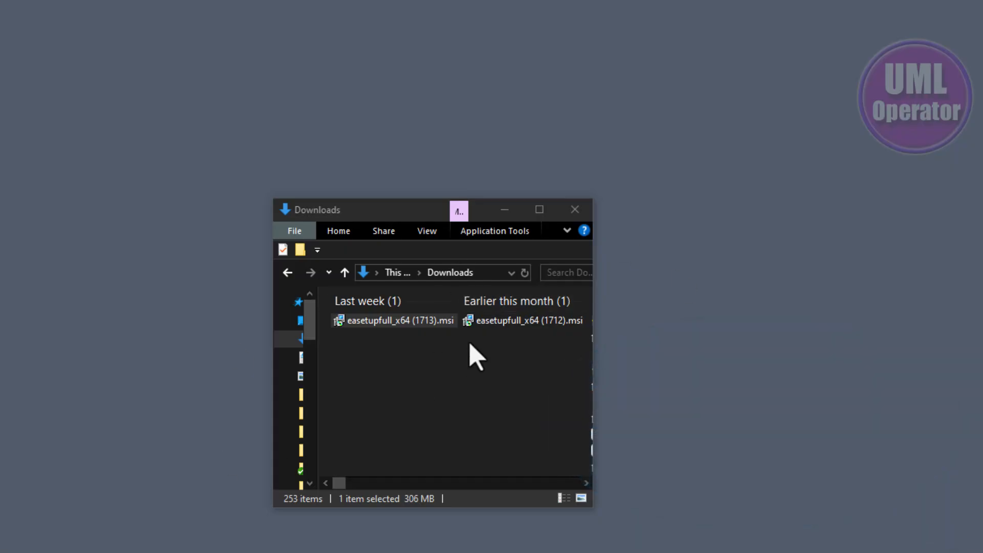
double_click(400, 327)
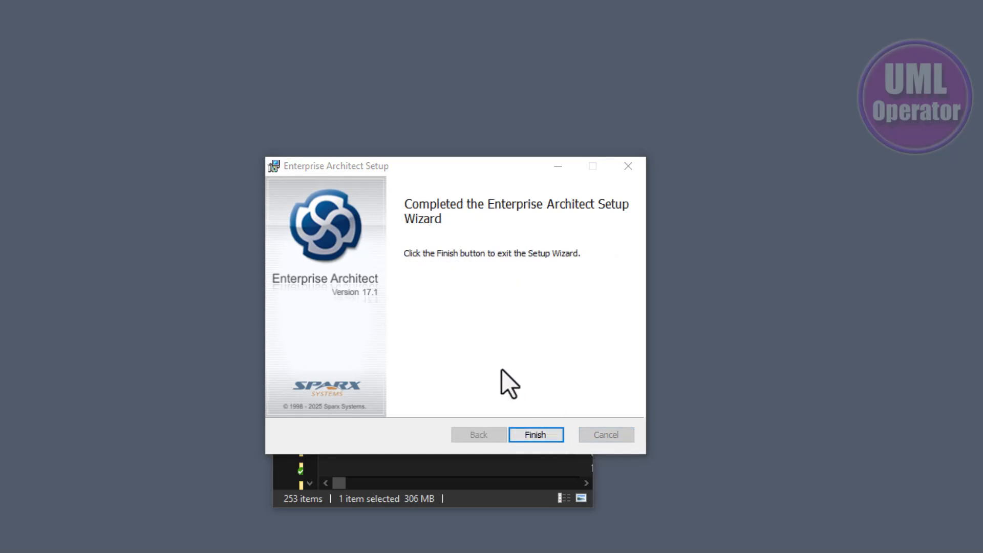
click(530, 432)
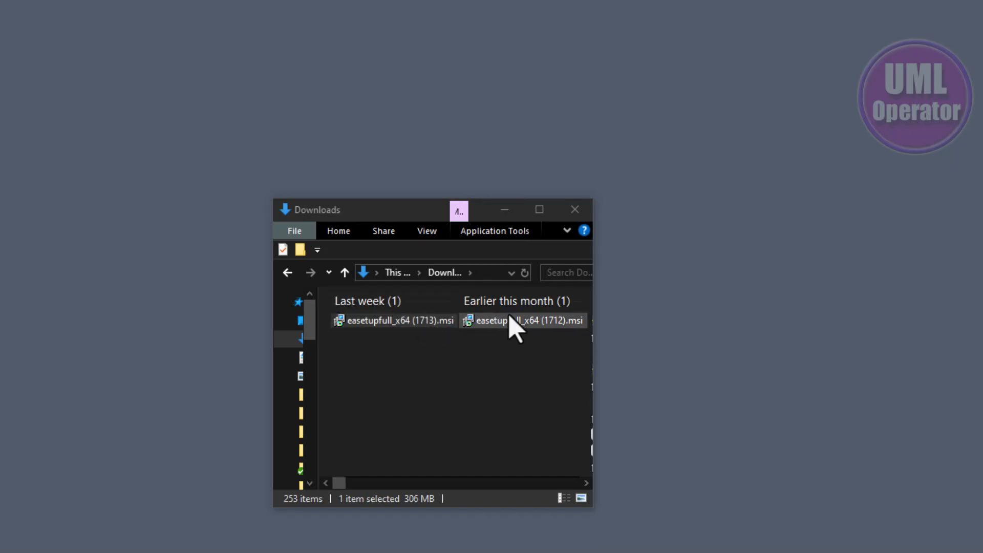
Step: Return to Enterprise Architect and check for updates again to verify the installed build against the latest public release
click(514, 214)
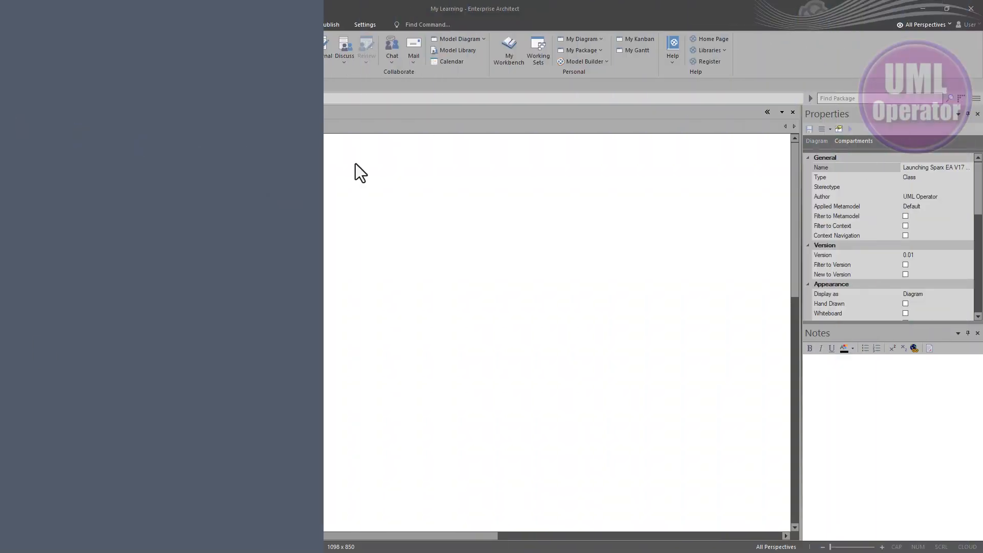
click(51, 28)
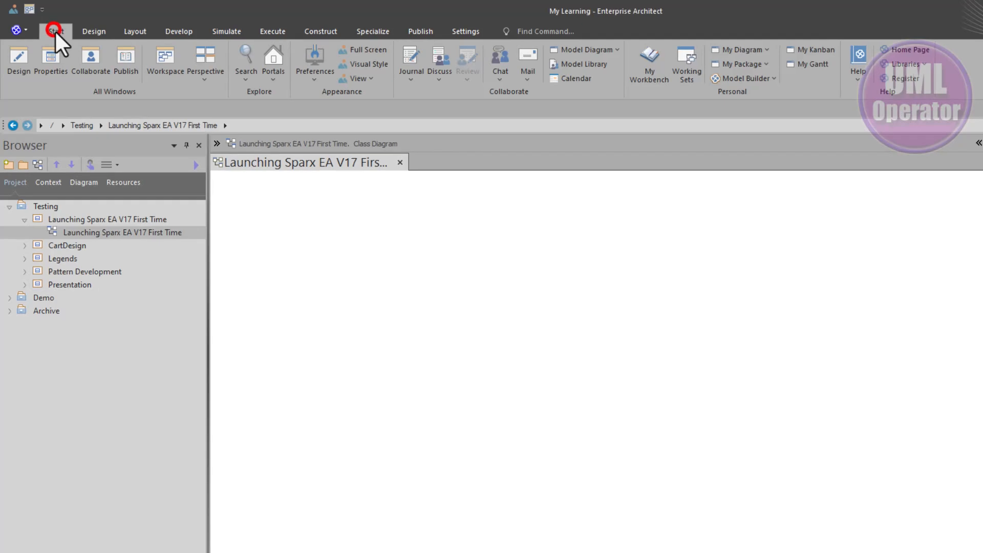
click(849, 69)
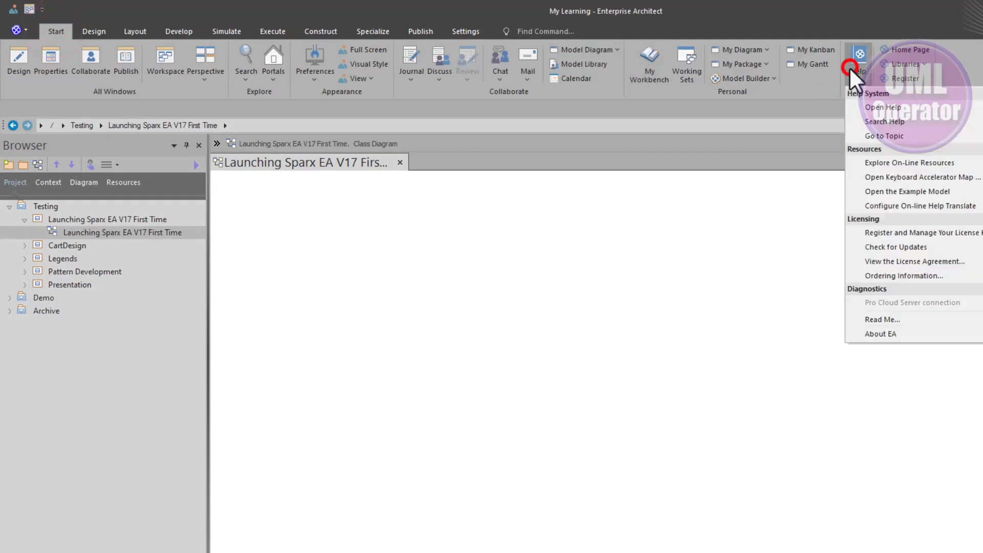
click(900, 249)
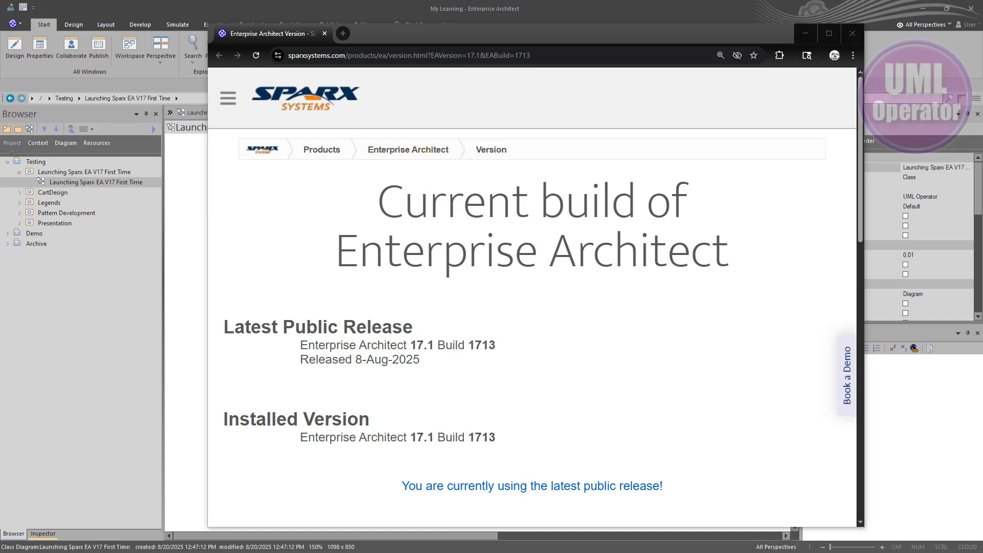
click(808, 33)
click(409, 235)
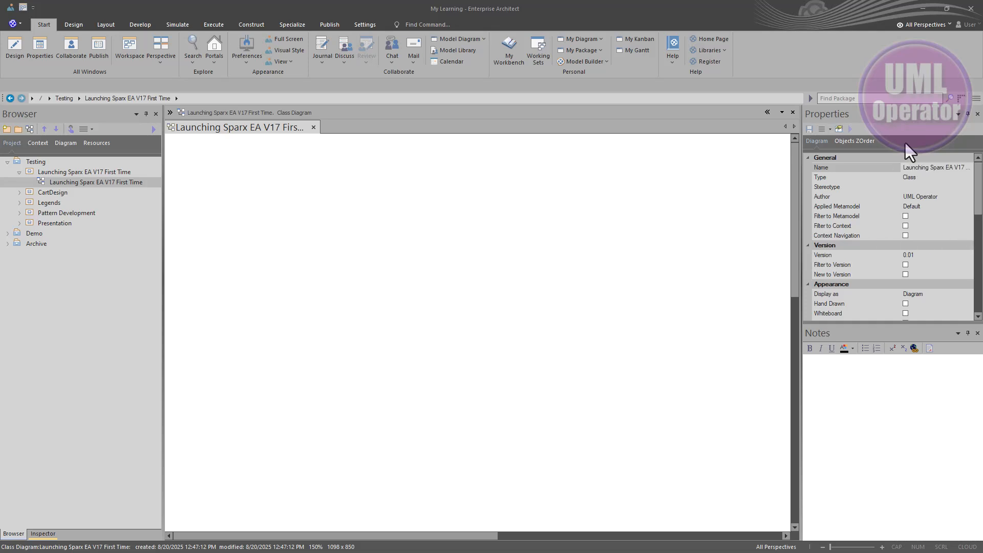
Step: Apply the CommonFull user layout to the workspace
click(865, 388)
click(22, 7)
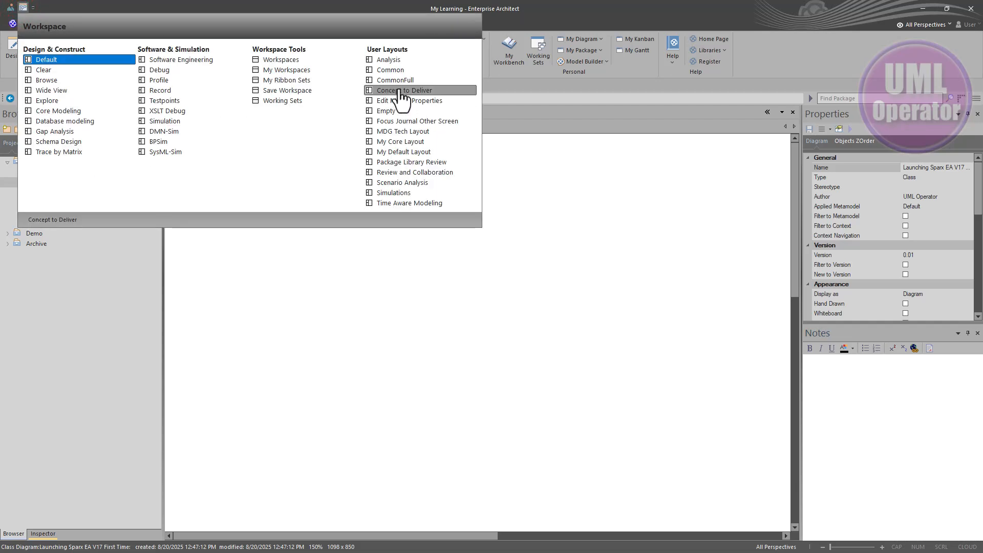
click(411, 81)
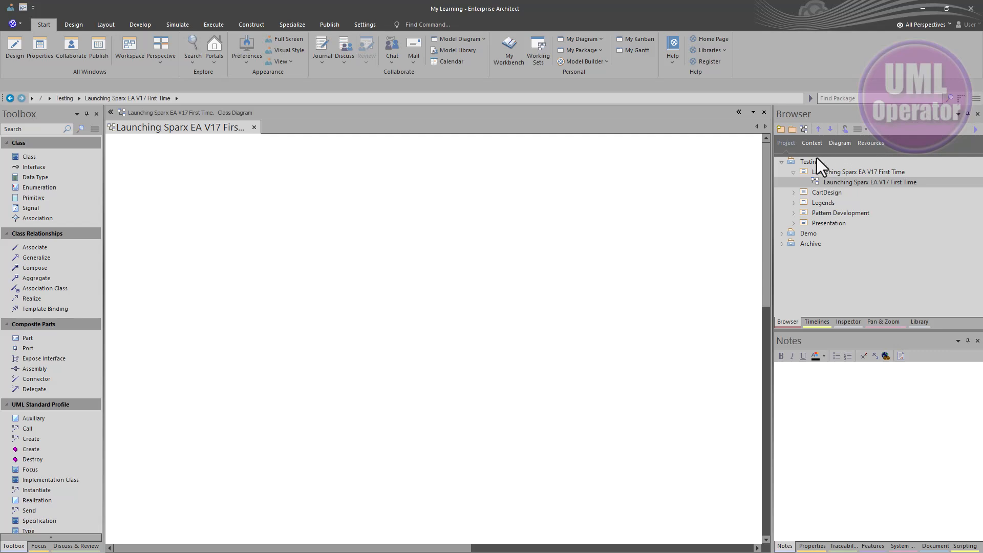
Step: Look through the windows docked with the Browser and with Notes, including Timelines, Inspector, Library, Properties, Traceability, Features, Document and Scripting
click(814, 322)
click(844, 321)
click(791, 322)
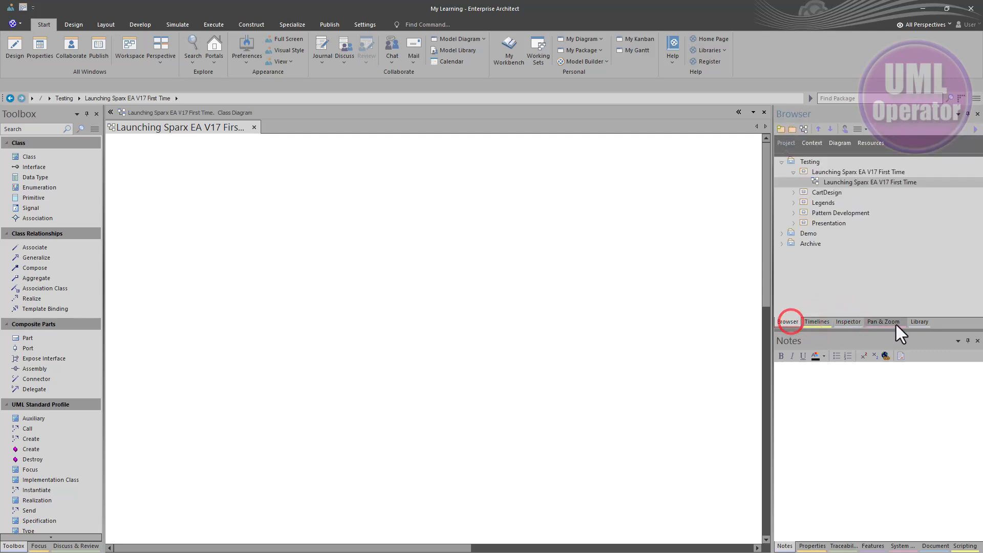
click(914, 322)
click(784, 322)
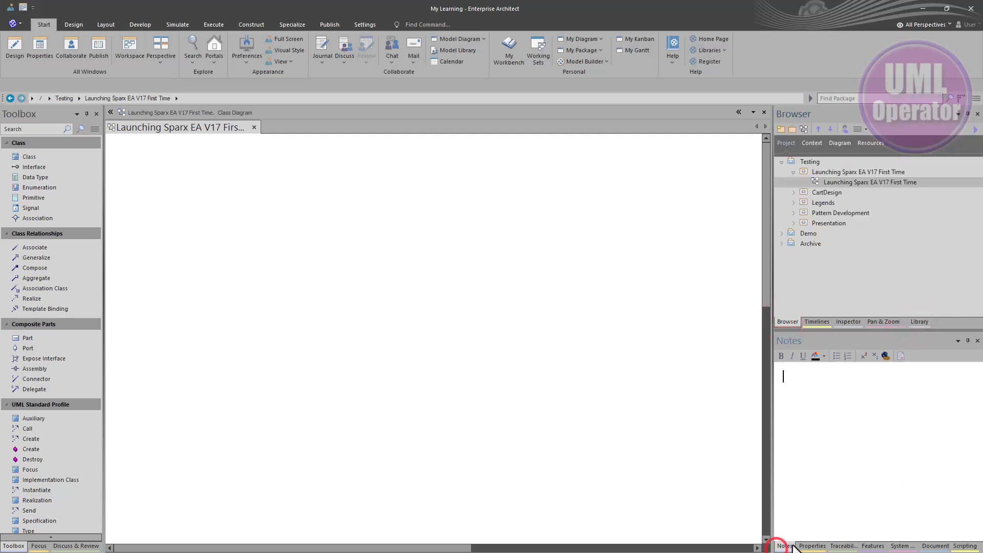
click(811, 545)
click(841, 546)
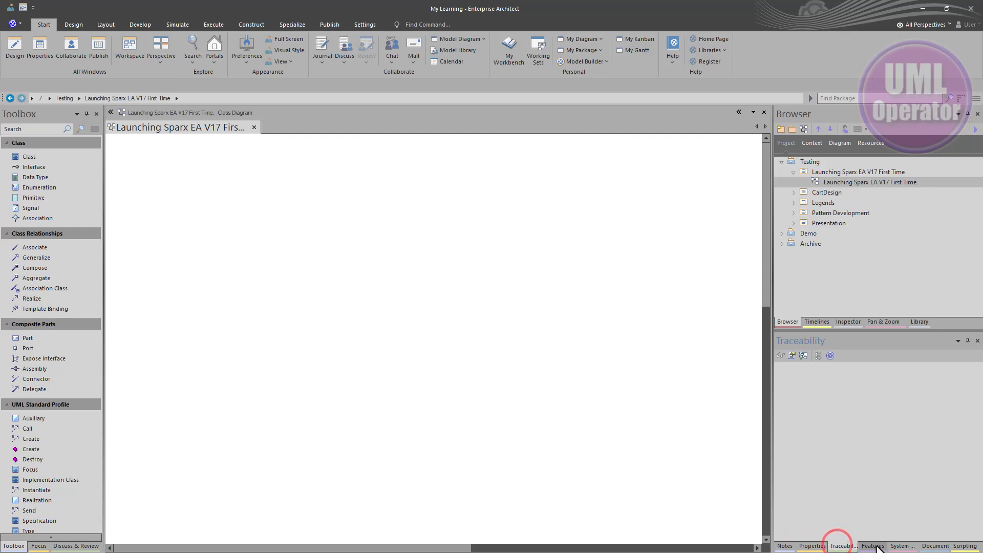
click(873, 545)
click(914, 545)
click(936, 546)
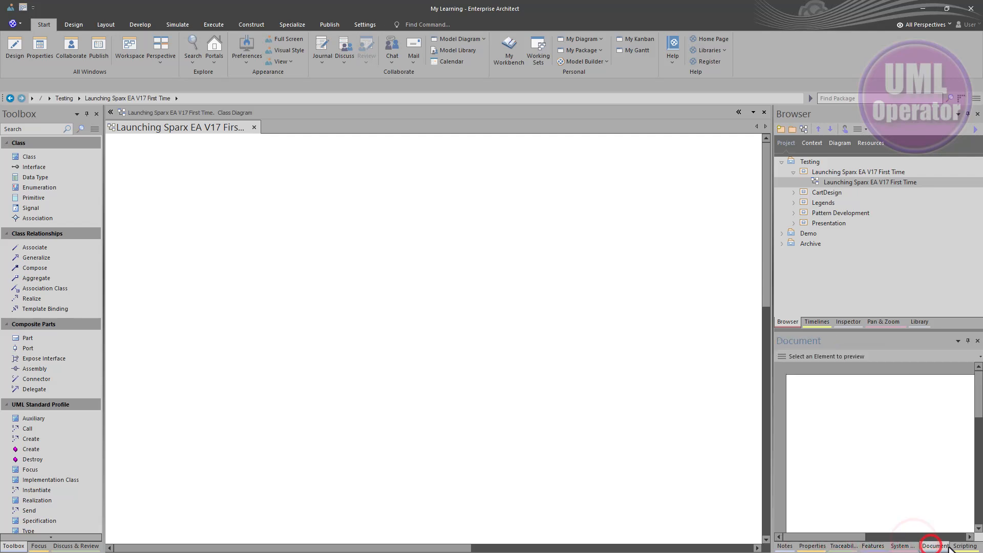
click(964, 546)
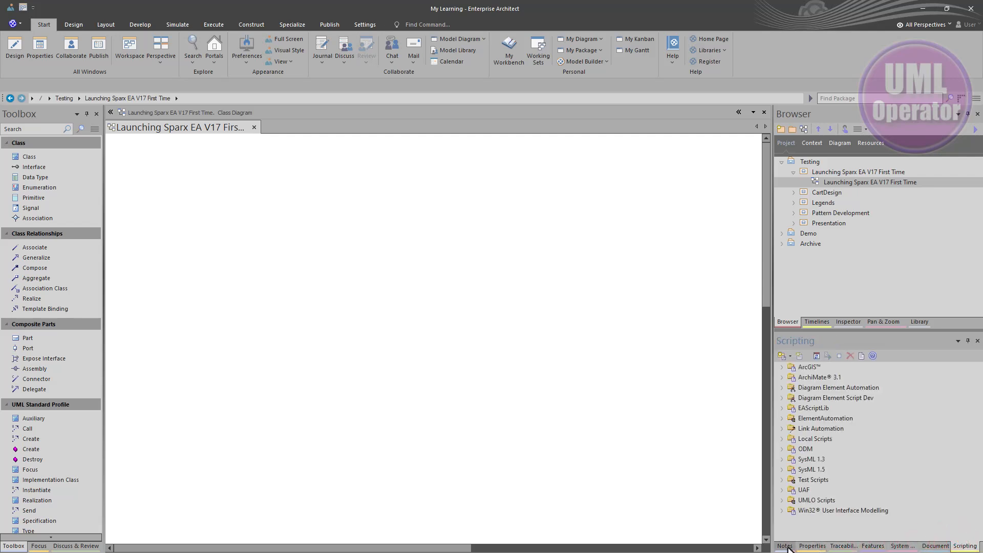
click(785, 546)
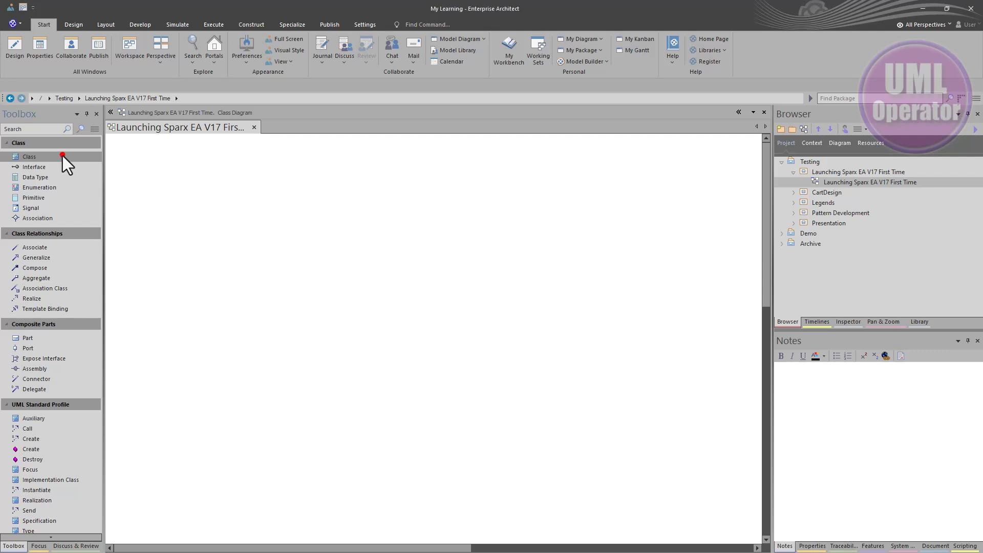
Step: Place two new classes side by side near the upper edge of the class diagram
drag(63, 156, 192, 174)
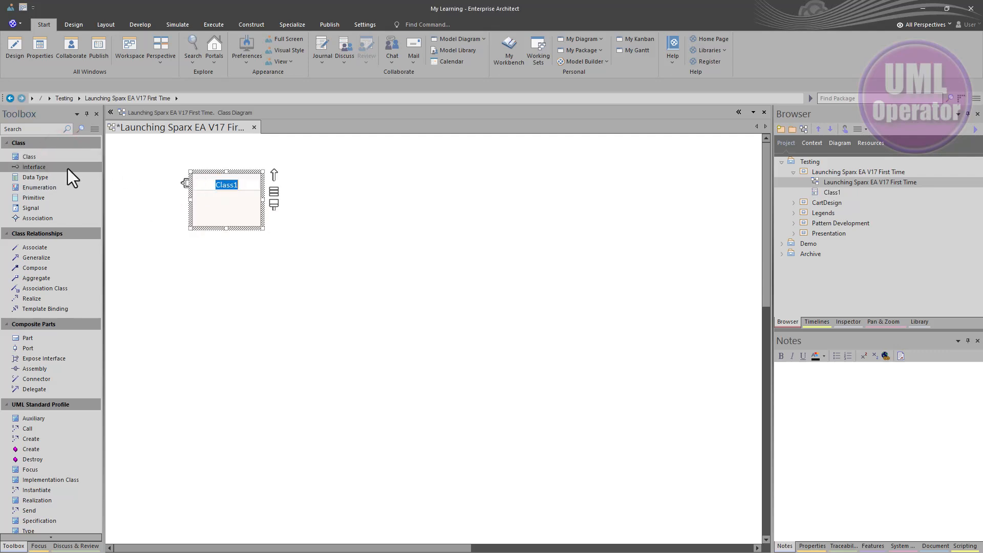
drag(59, 160, 391, 178)
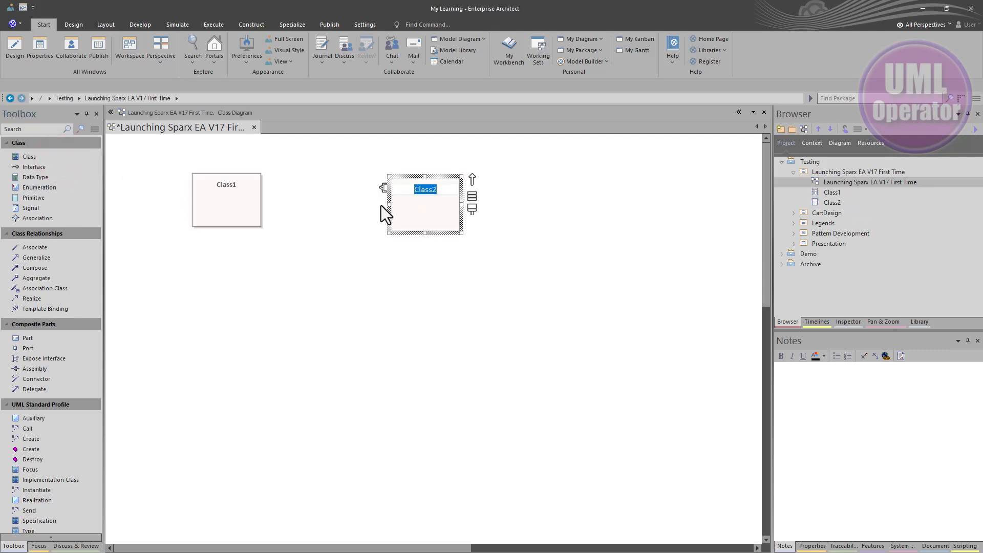
Step: Create a third class below the second one, linked by an Association, and move the first class level with the second
drag(472, 179, 425, 296)
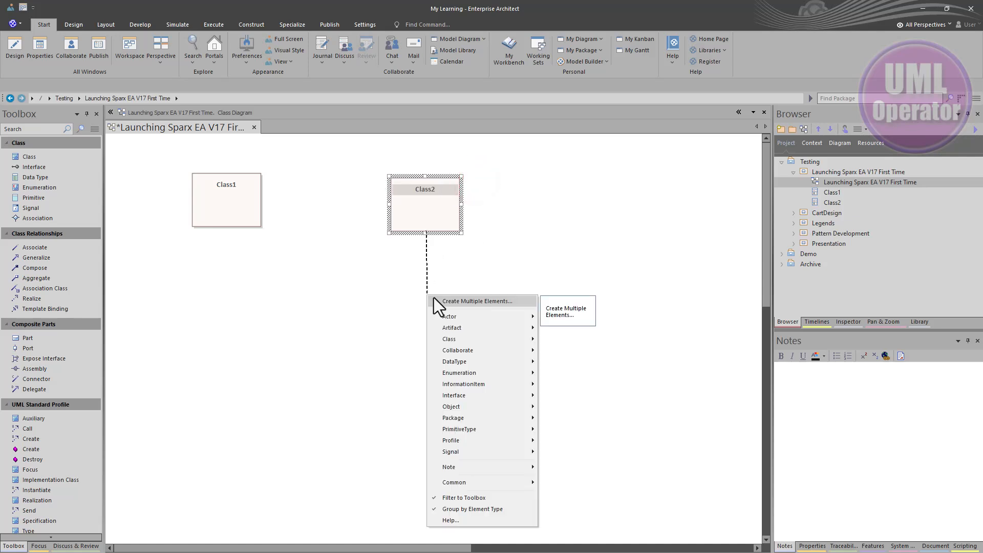
click(474, 339)
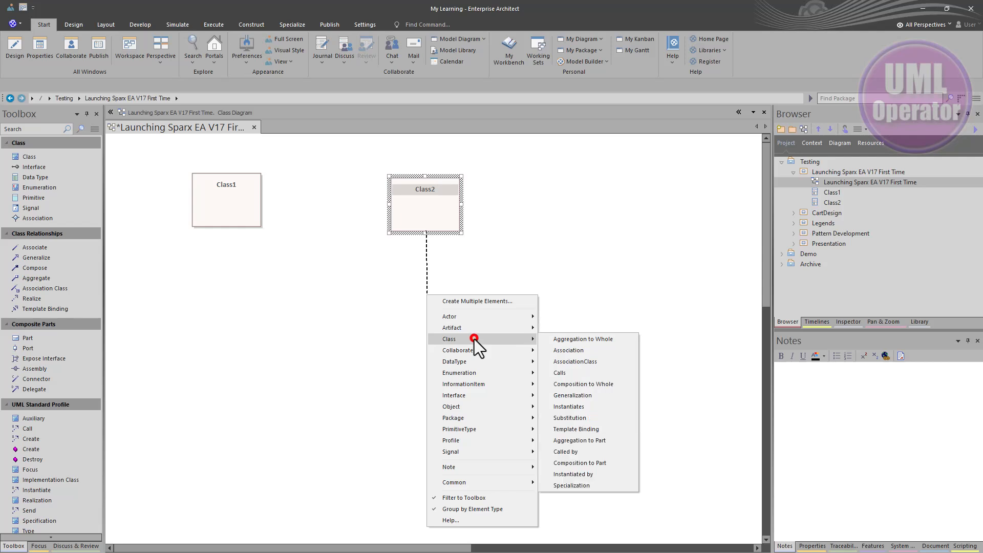
click(570, 349)
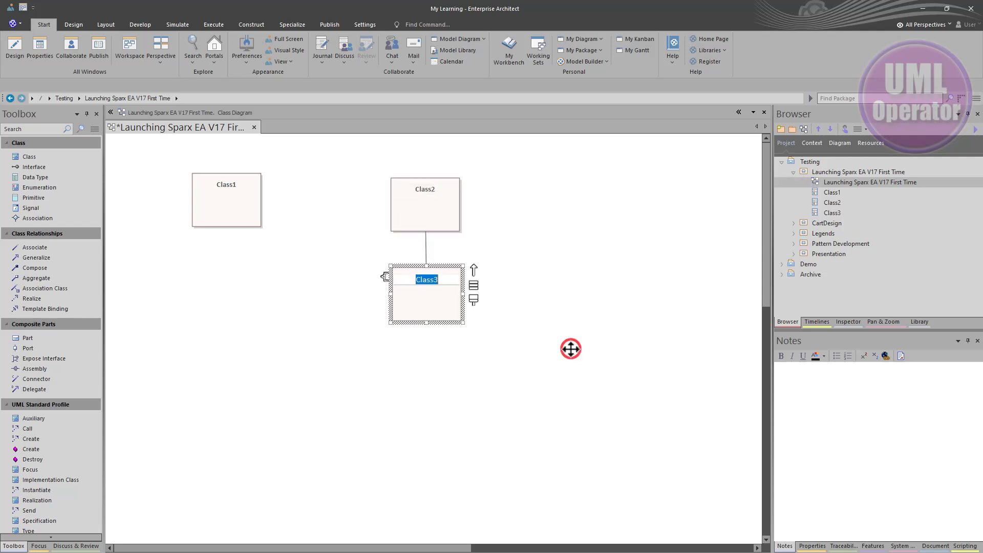
click(561, 351)
click(240, 199)
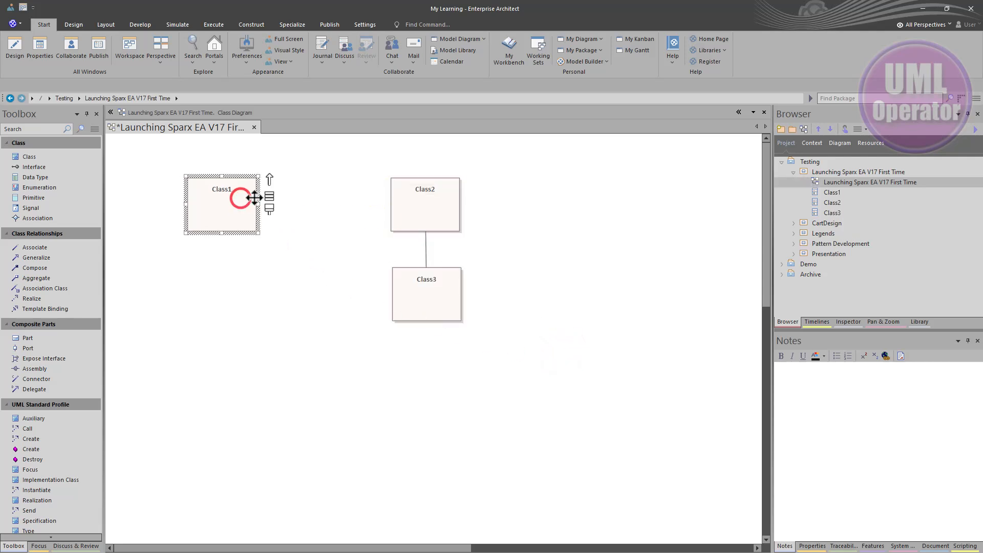
Step: Connect Class1 to Class2 with an Association and save the class diagram
drag(267, 177, 392, 202)
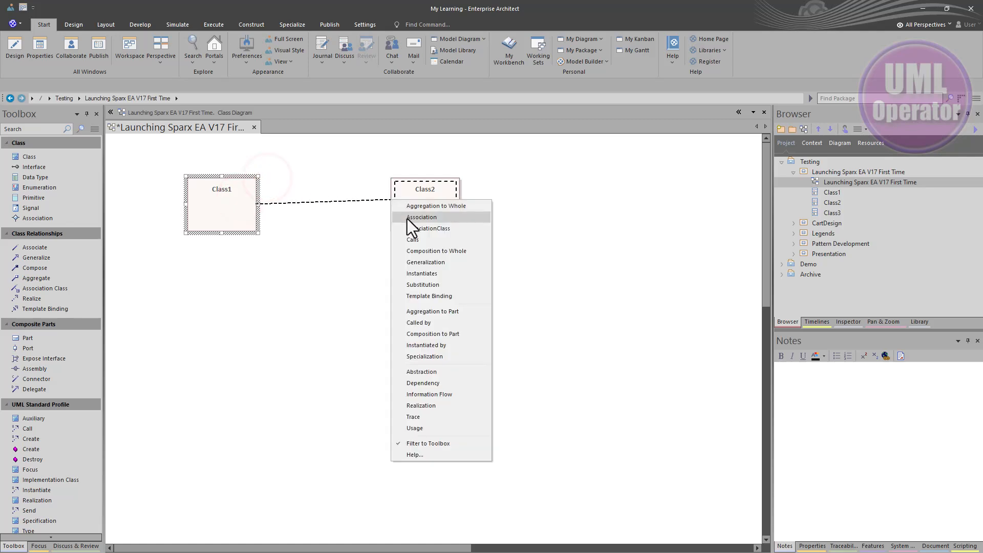
click(407, 217)
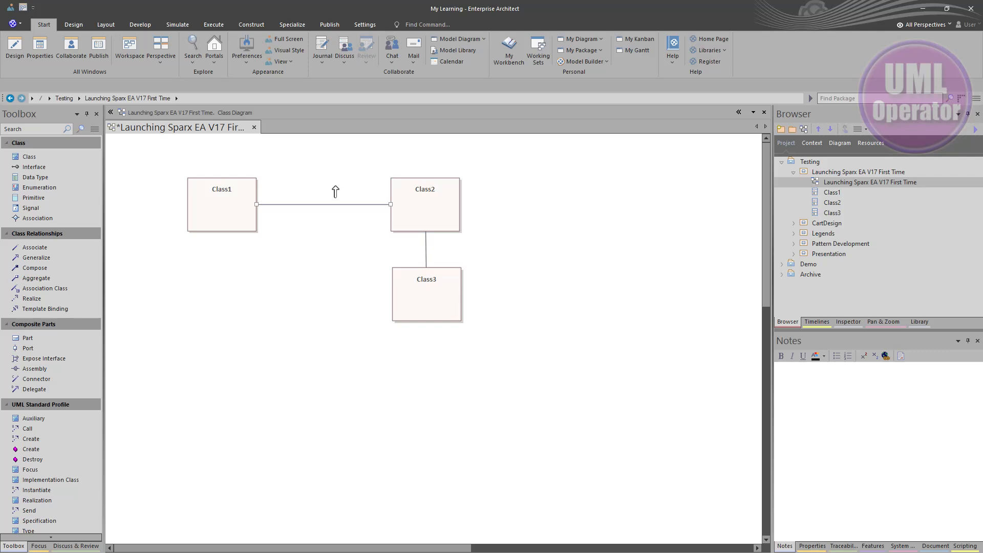
click(162, 267)
key(ctrl+s)
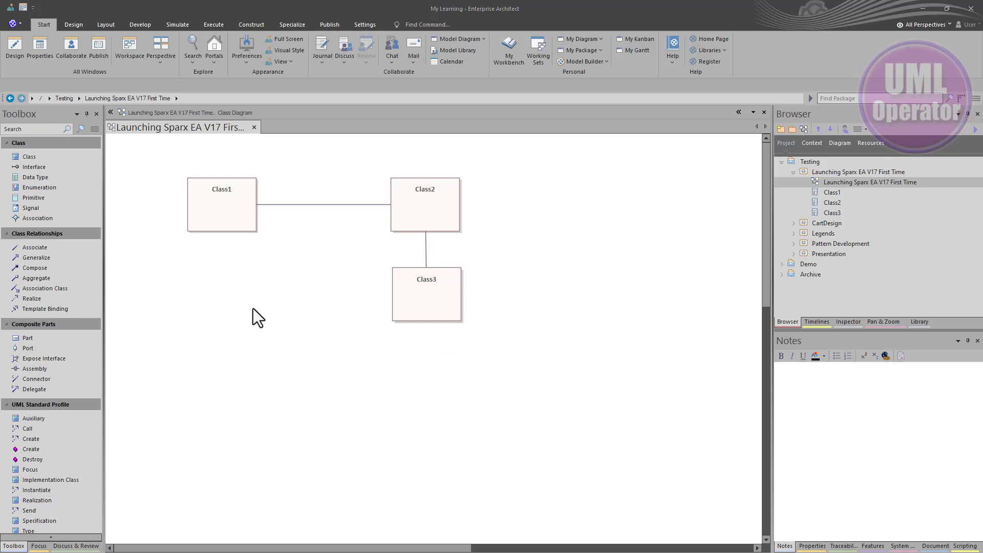
Step: Move the three linked classes together toward the upper-left corner of the diagram
mouse_move(205, 306)
mouse_down()
mouse_move(460, 226)
mouse_move(382, 185)
mouse_up()
click(388, 336)
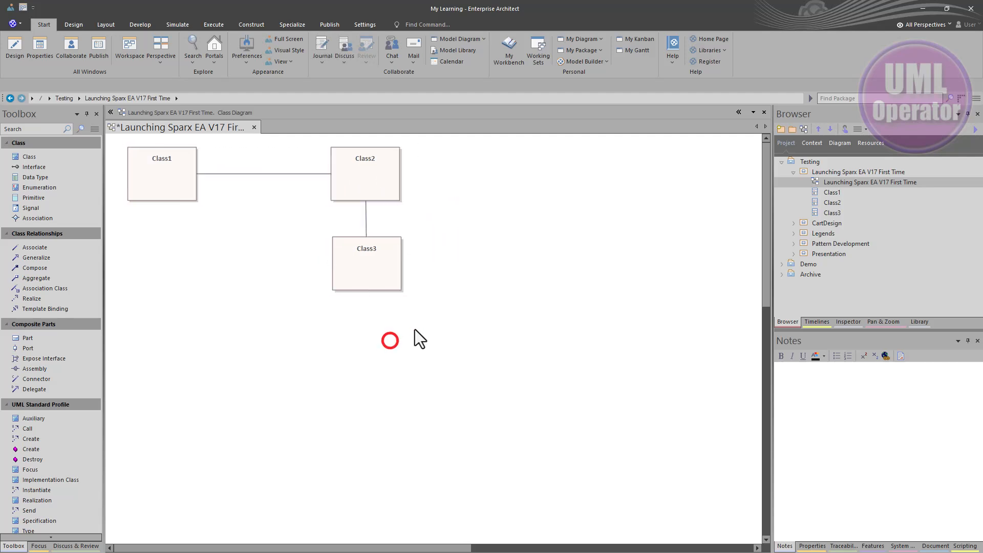
Step: Browse the Demo Model, Demo and Design Patterns in the project resources and view the details of the User Login Activity pattern
click(866, 145)
click(782, 244)
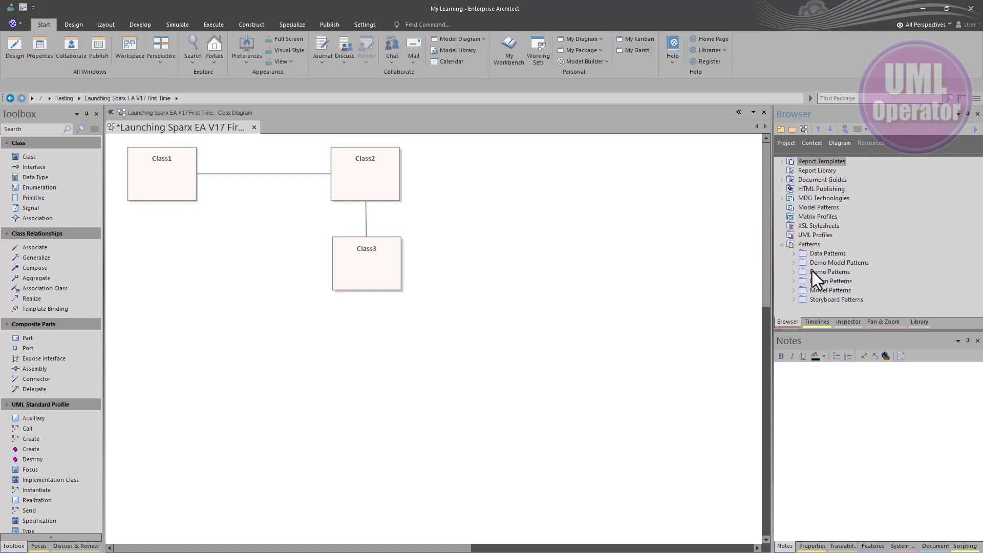
click(793, 263)
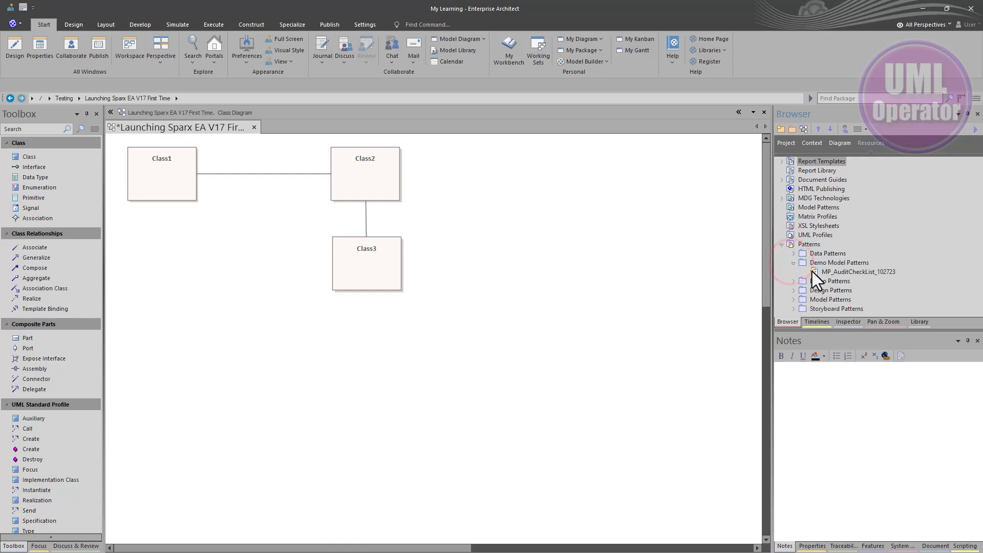
click(793, 280)
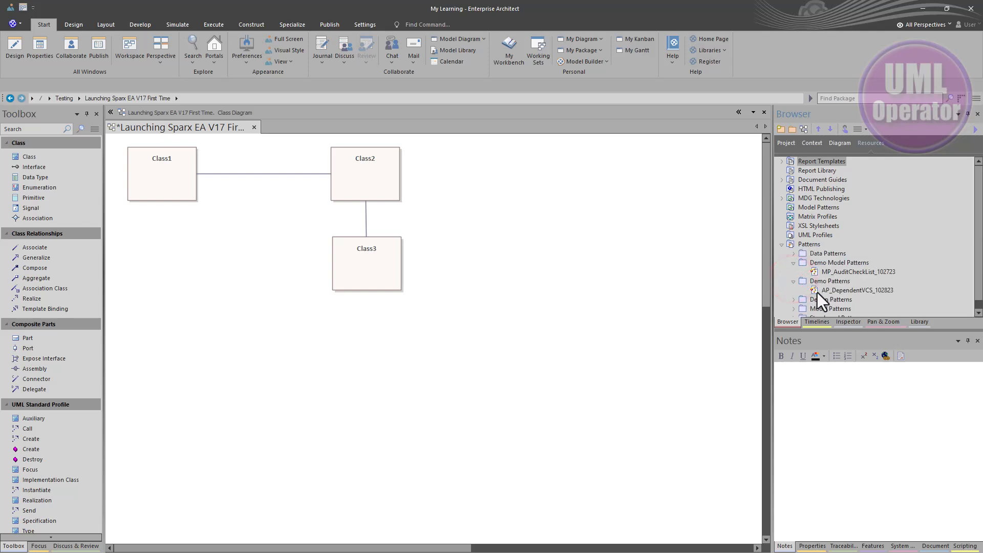
click(793, 298)
scroll(835, 300, down, 1)
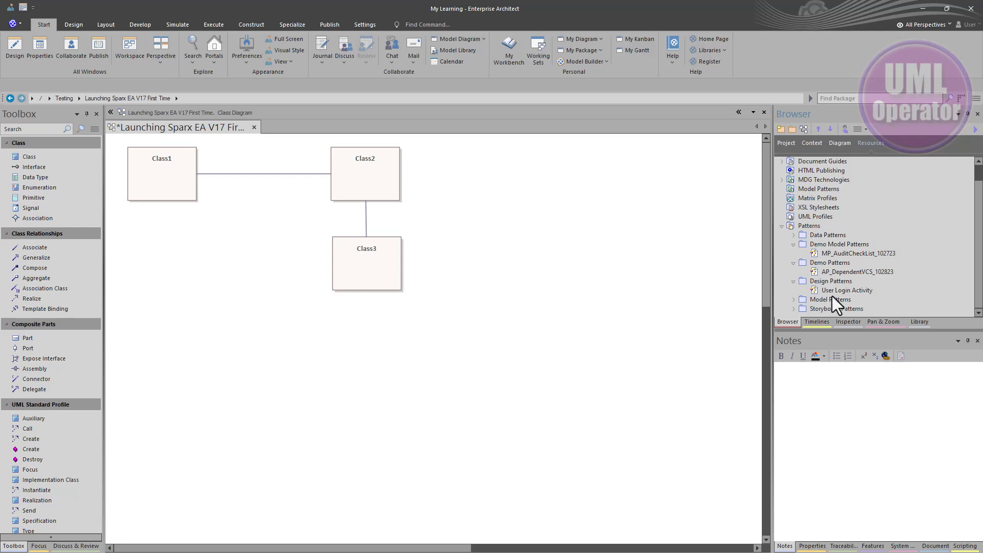
double_click(831, 290)
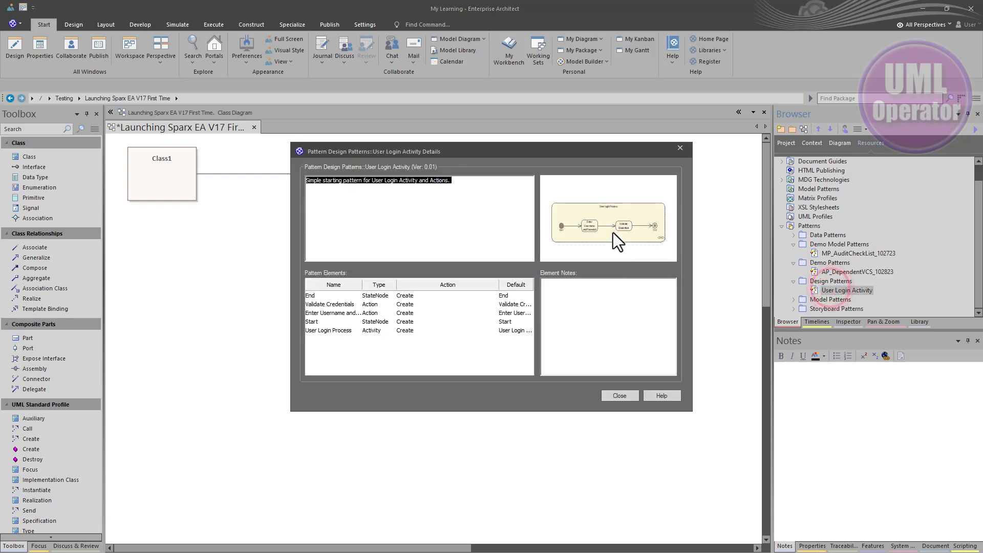
click(618, 397)
Step: Add the User Login Activity pattern to the current diagram and position it just below the classes
drag(825, 290, 234, 340)
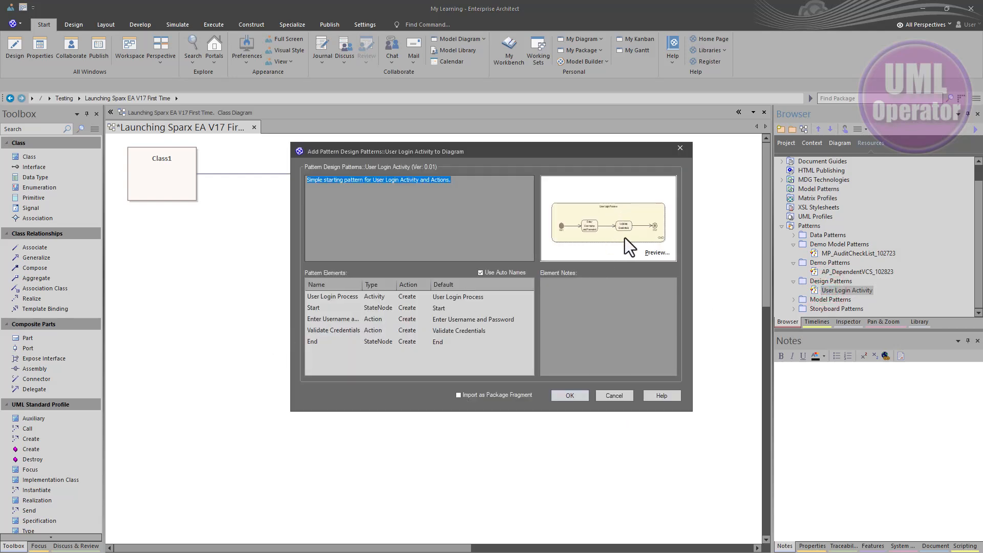
click(389, 159)
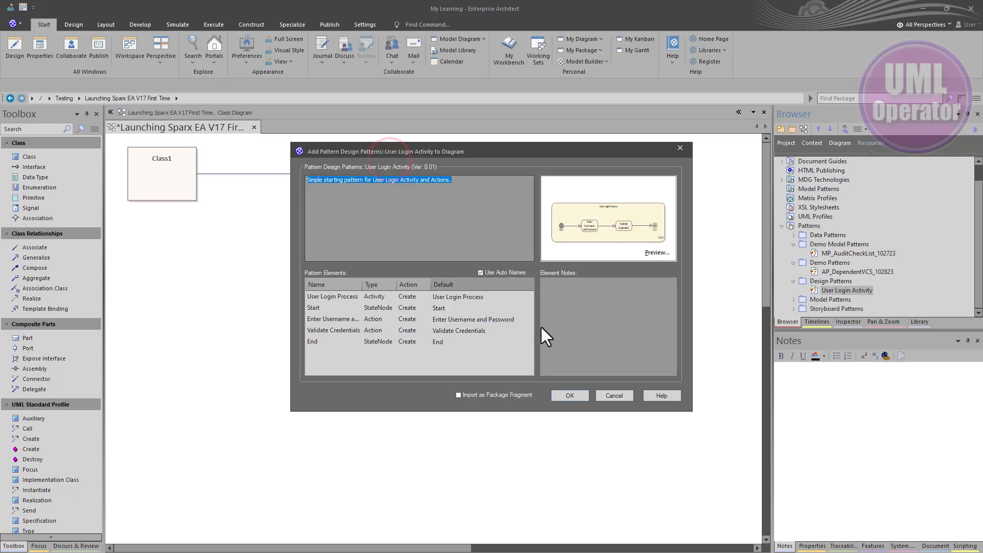
click(572, 394)
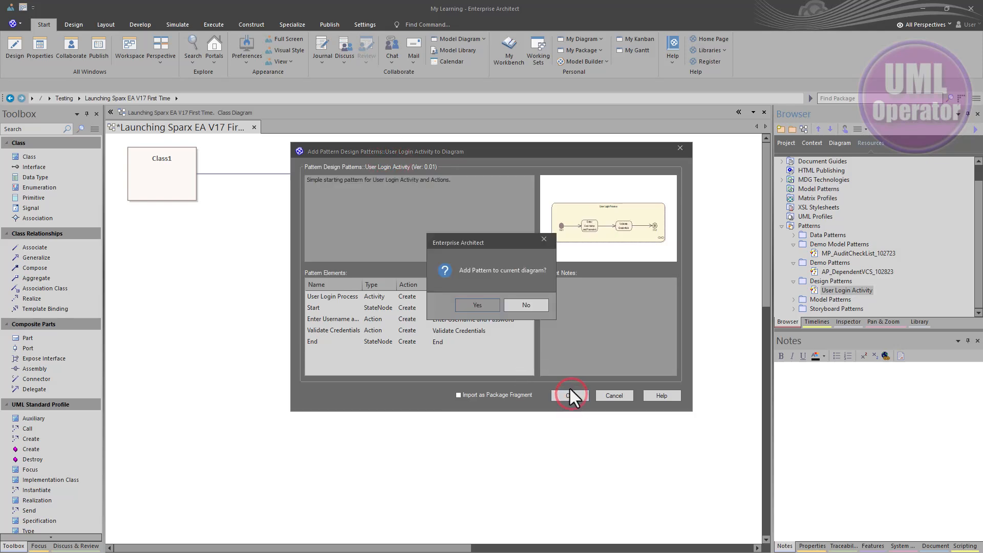
click(493, 305)
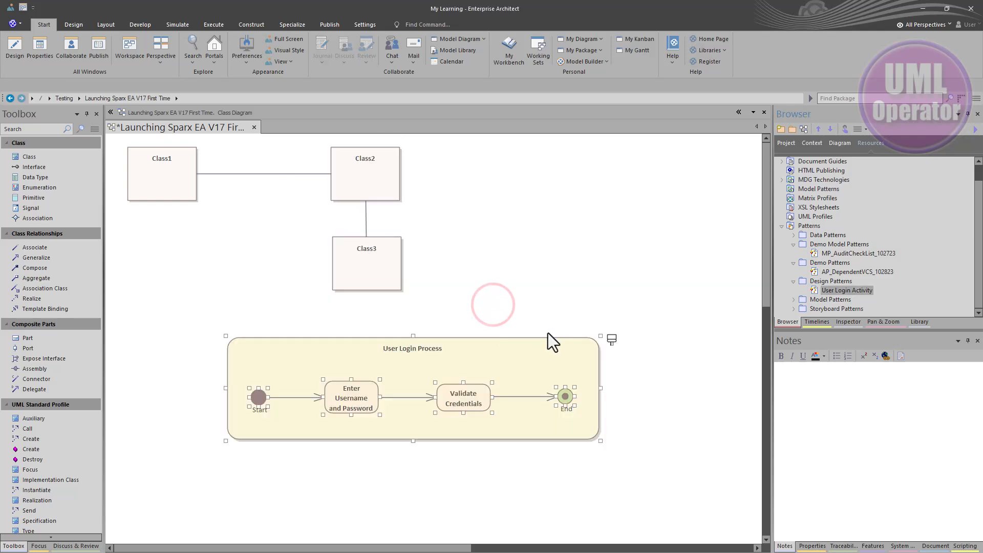
drag(514, 352, 438, 333)
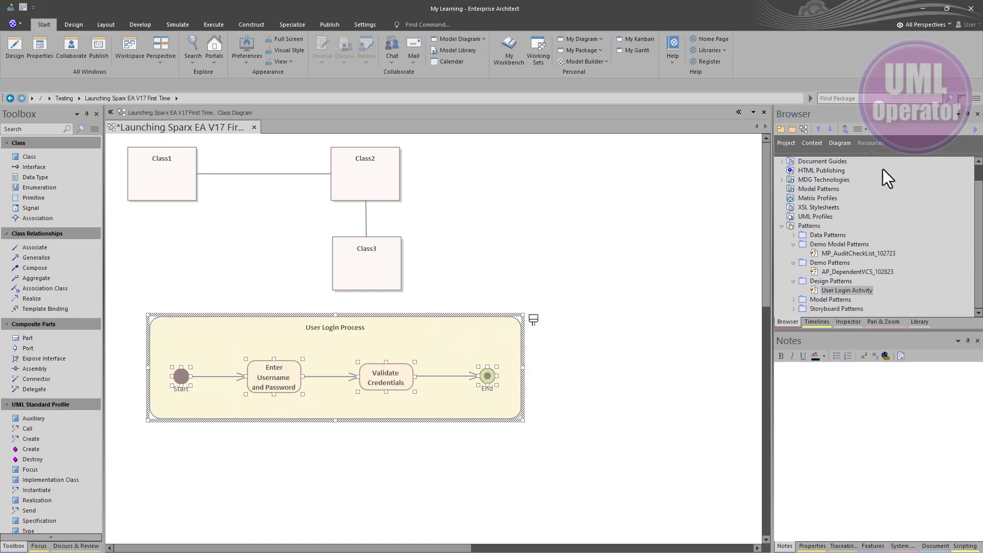
Step: Look through the Document Guides and MDG Technologies resources, then collapse them along with Patterns
click(782, 161)
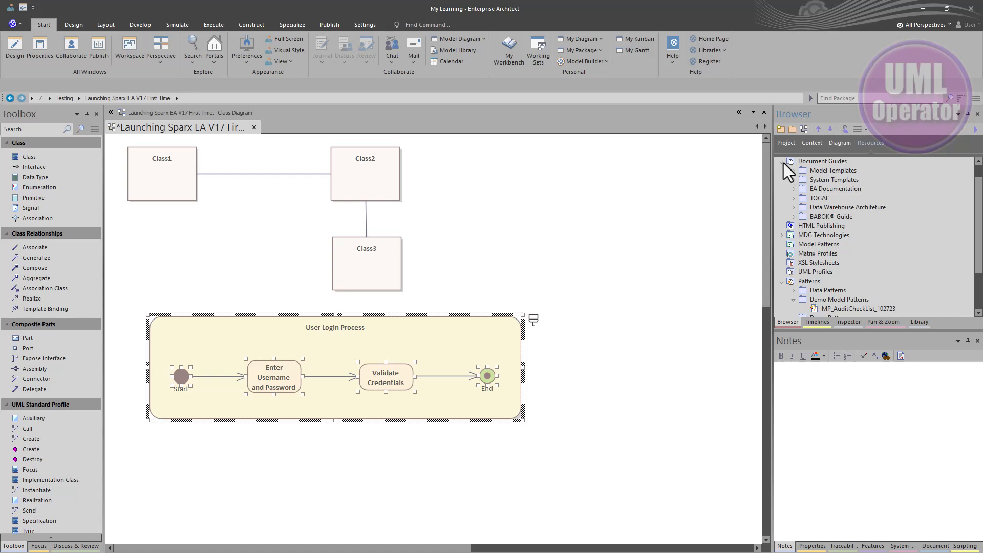
click(781, 235)
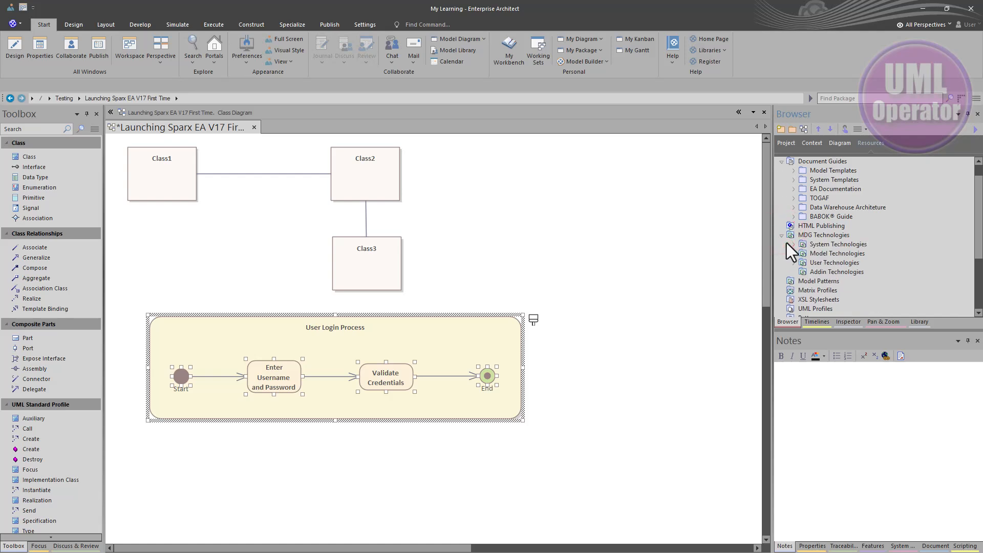
click(781, 161)
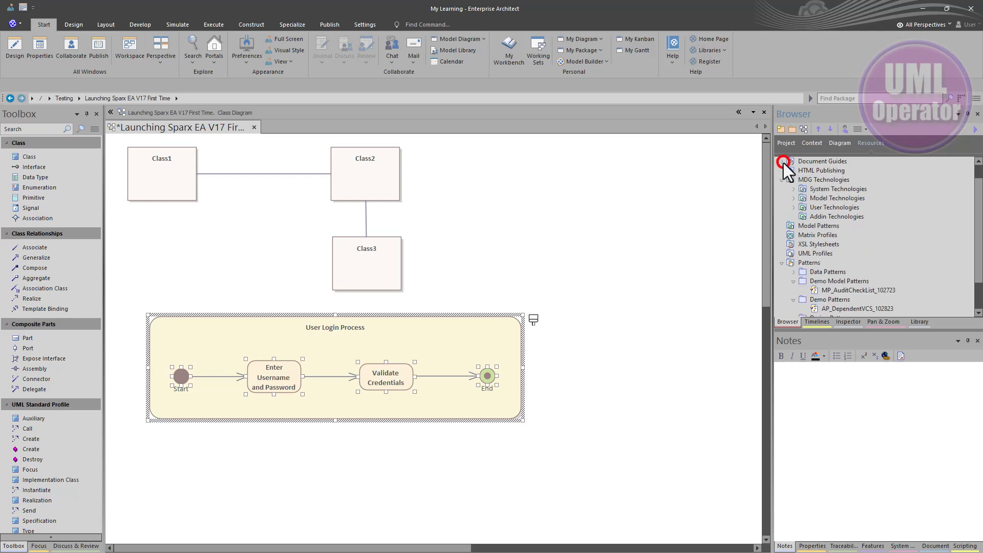
click(782, 180)
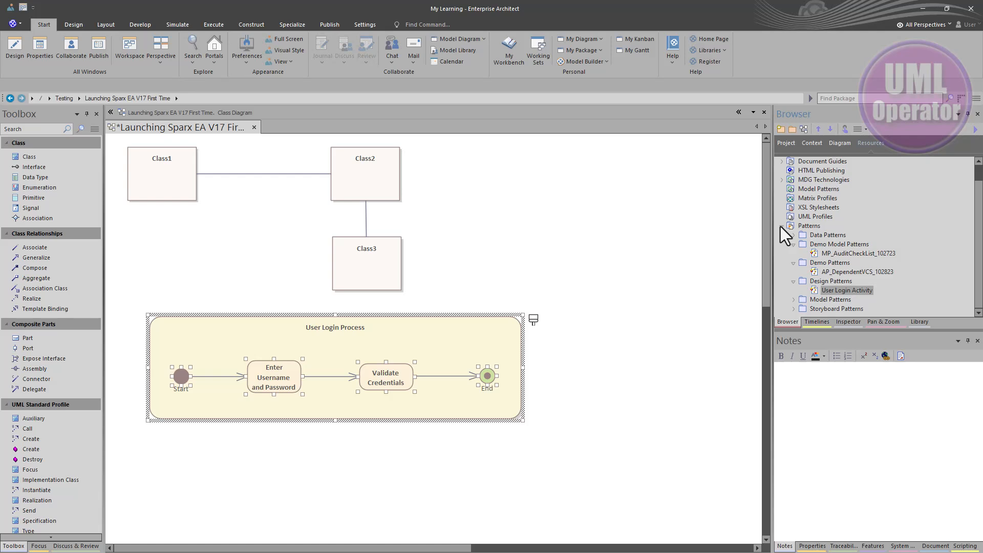
click(780, 226)
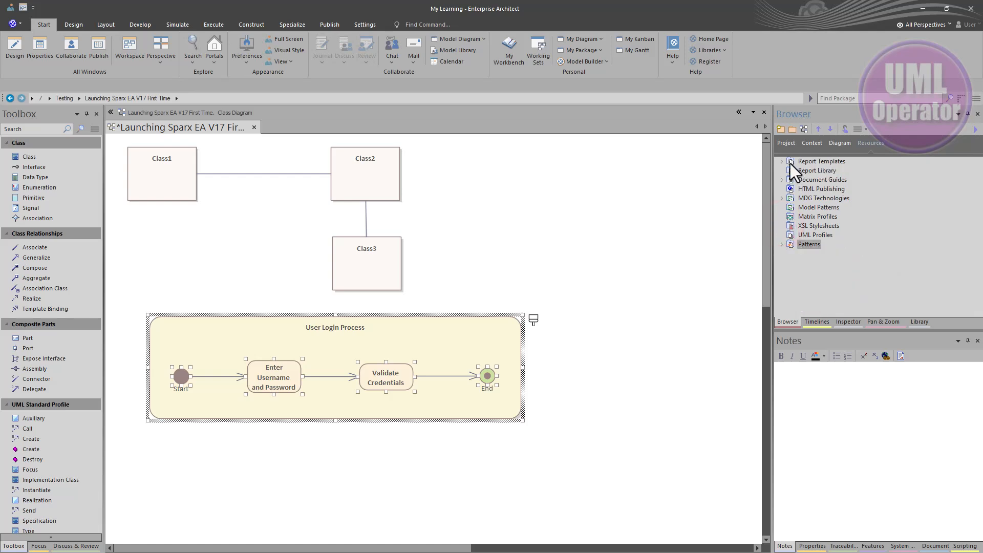
Step: Deselect the pattern elements and save the diagram
click(680, 228)
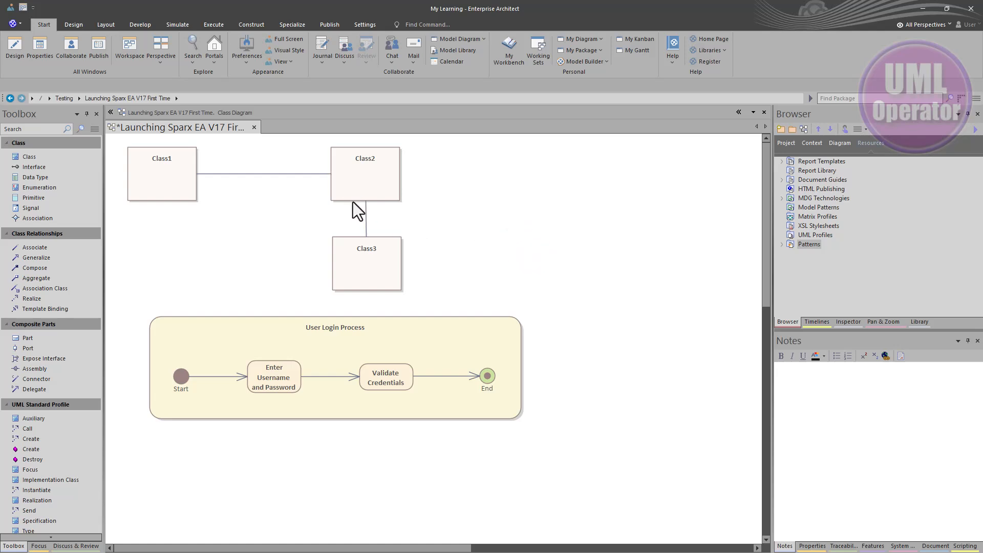
key(ctrl+s)
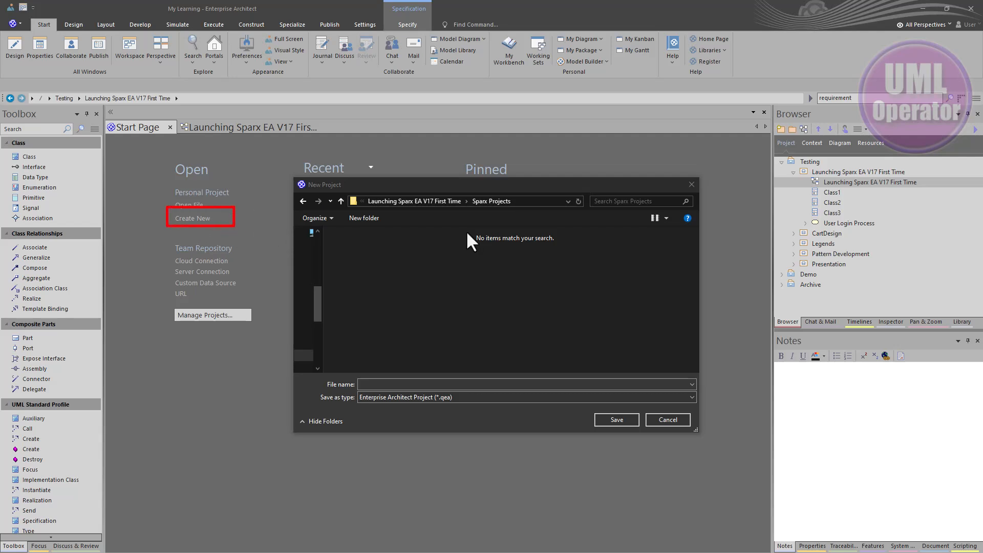
Step: Create a new Enterprise Architect project named Test1 in the Sparx Projects folder
click(388, 386)
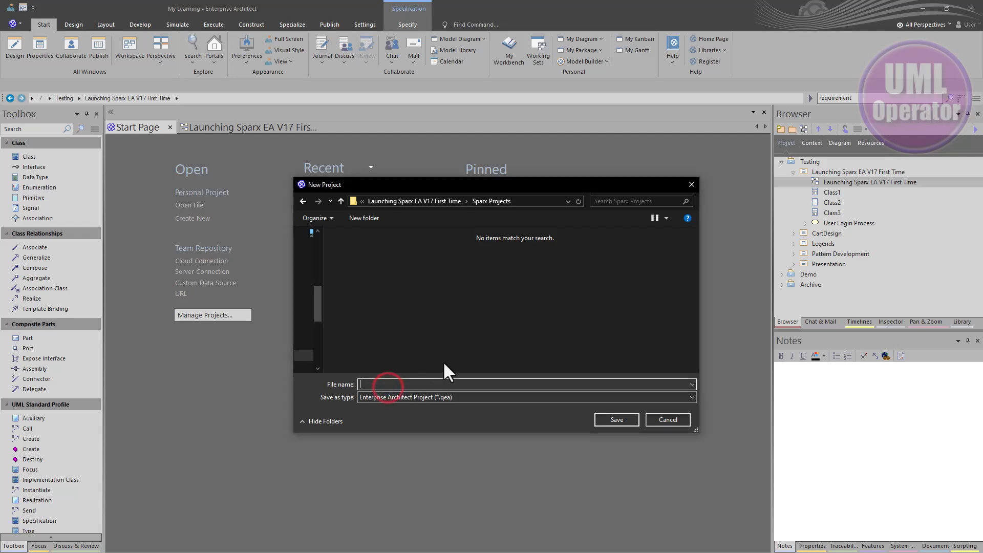
text(Test1)
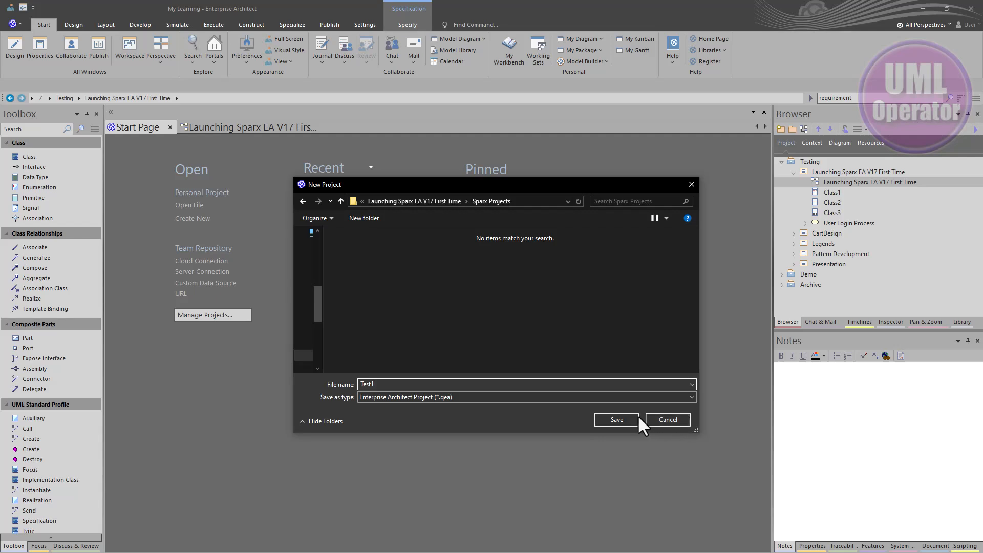
key(Return)
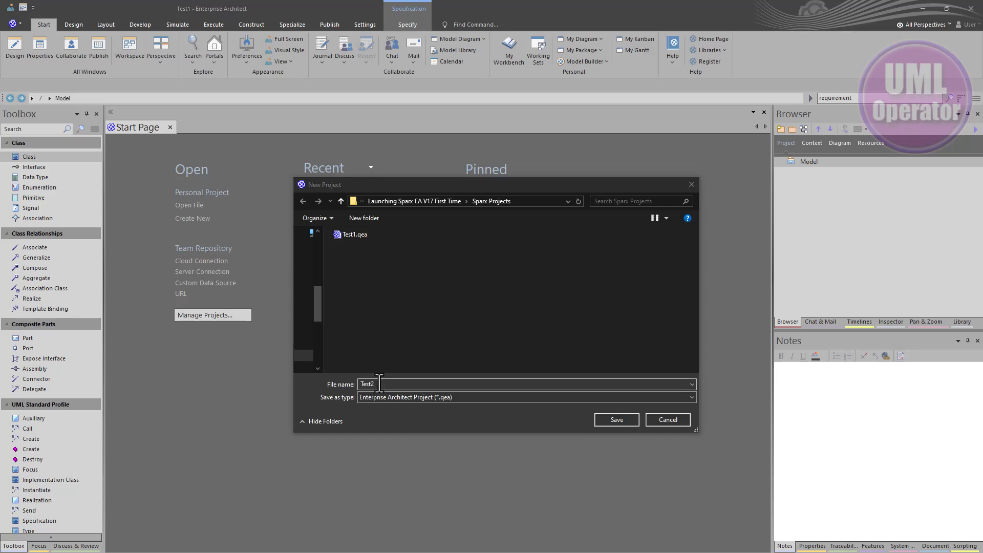
Step: Create the Test2 project with model security enabled and set the password for the admin account
click(616, 419)
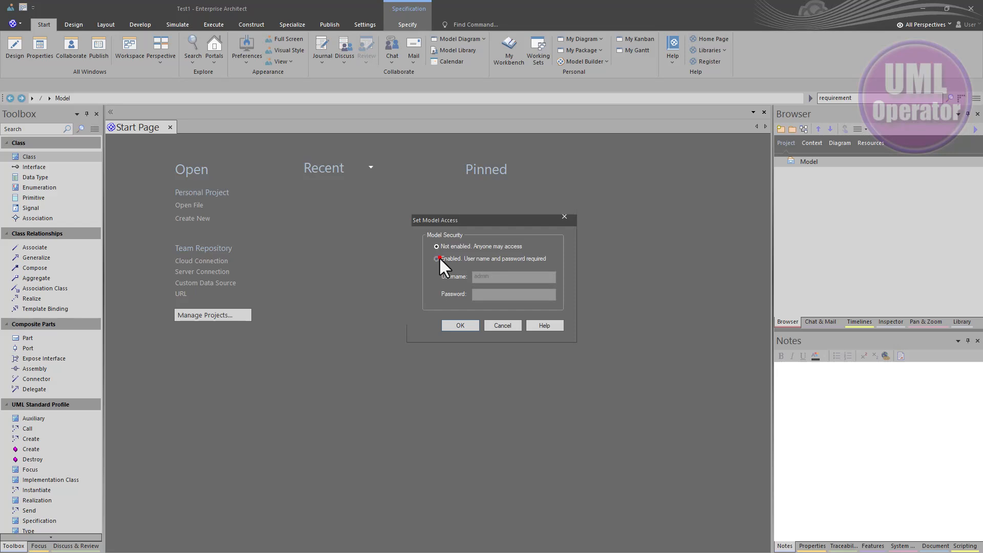
click(437, 258)
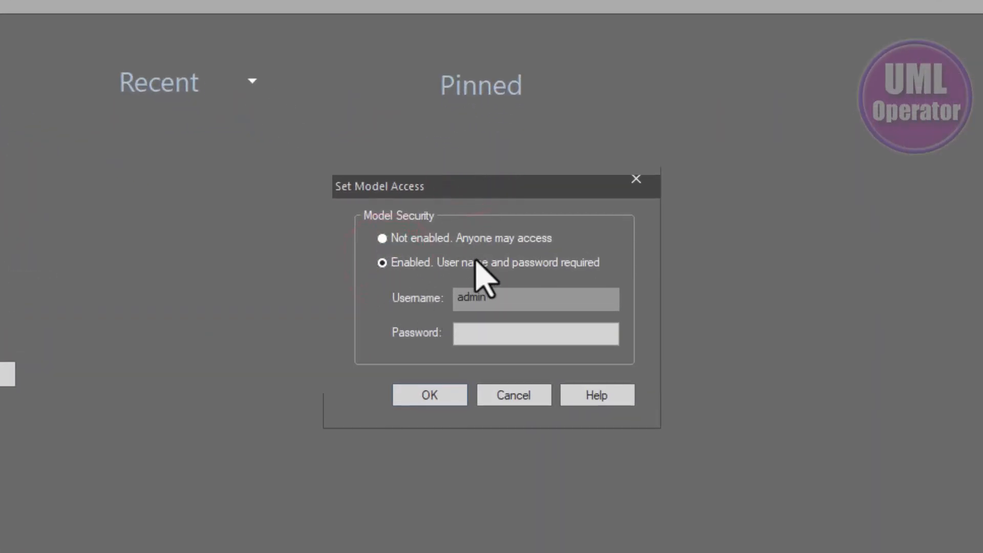
click(506, 298)
double_click(504, 298)
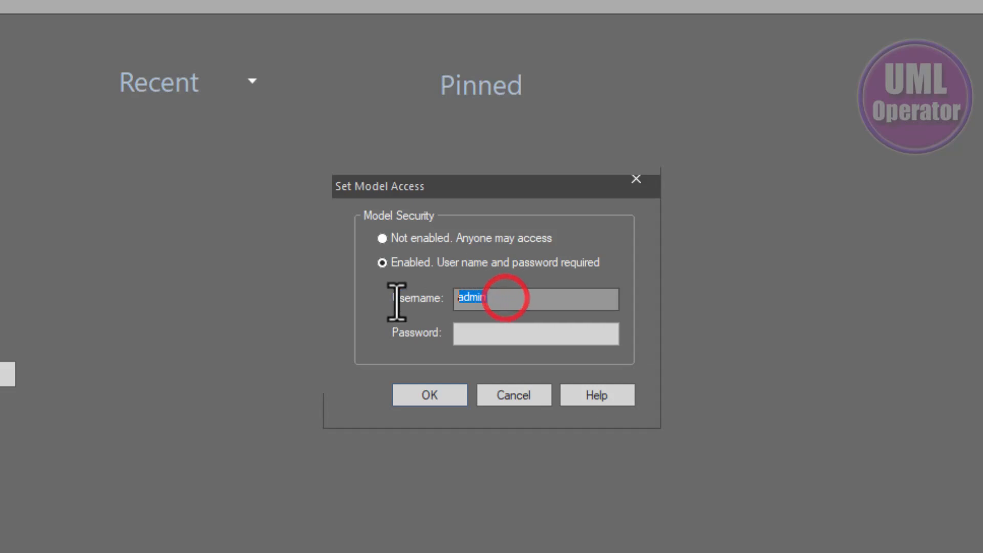
click(457, 332)
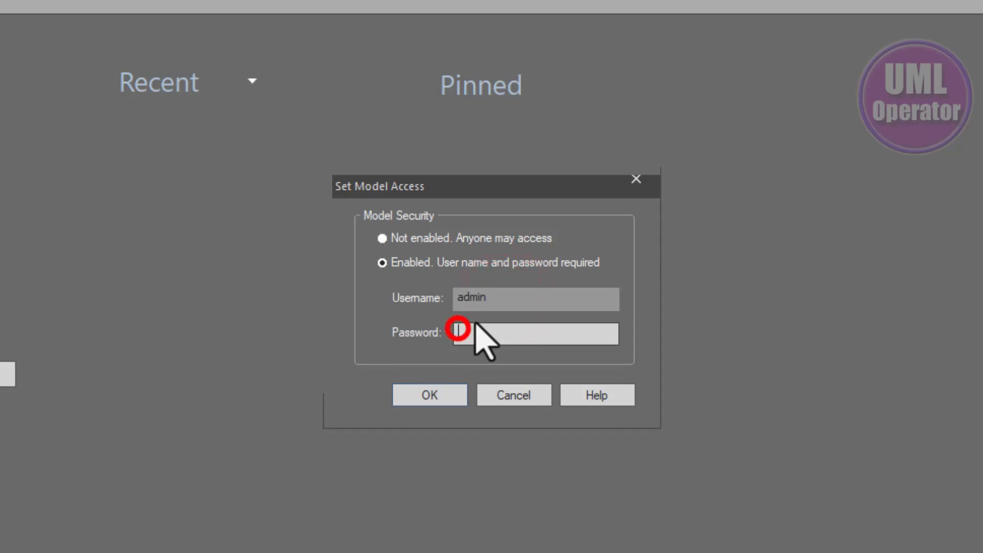
text(*********)
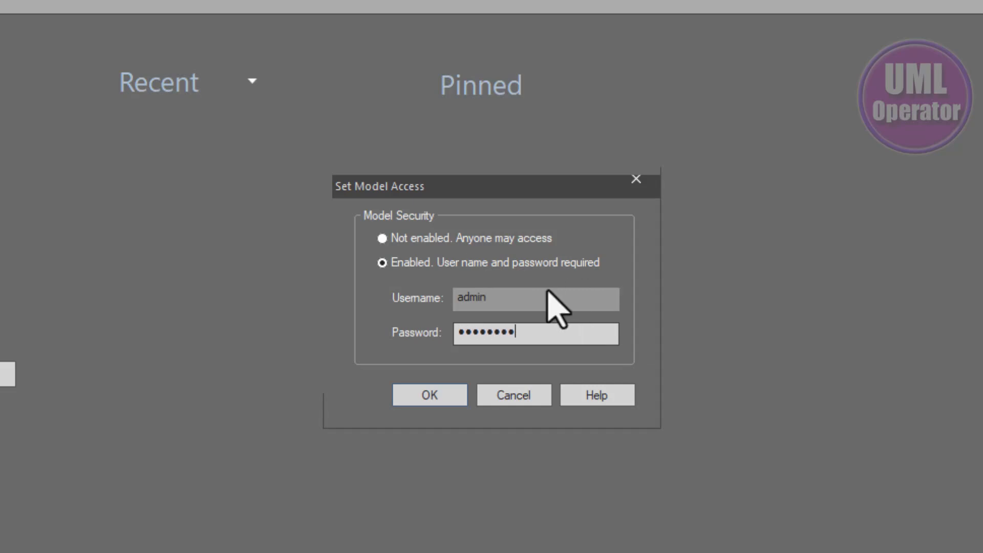
click(434, 397)
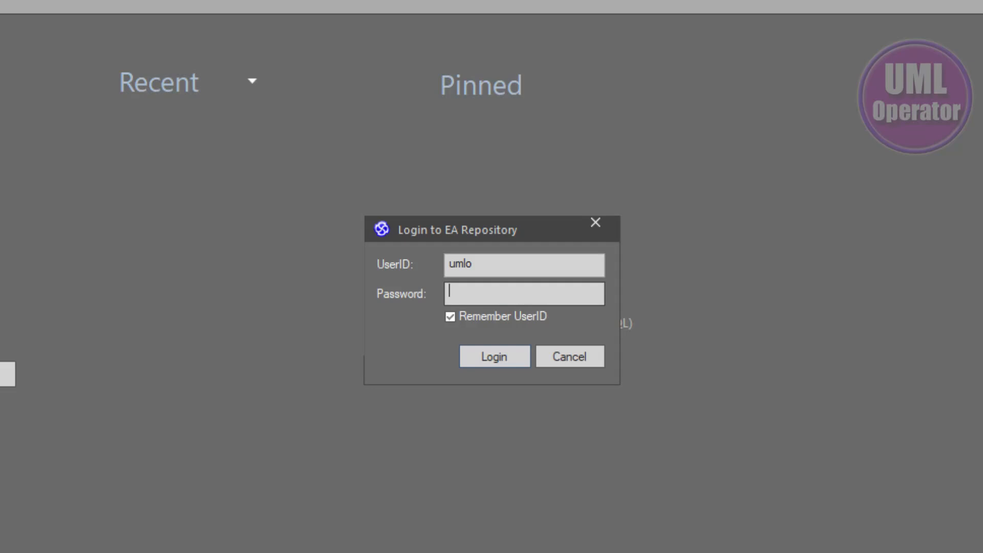
Step: Log in to the Test2 repository as admin with the account password
key(shift+Tab)
text(ad)
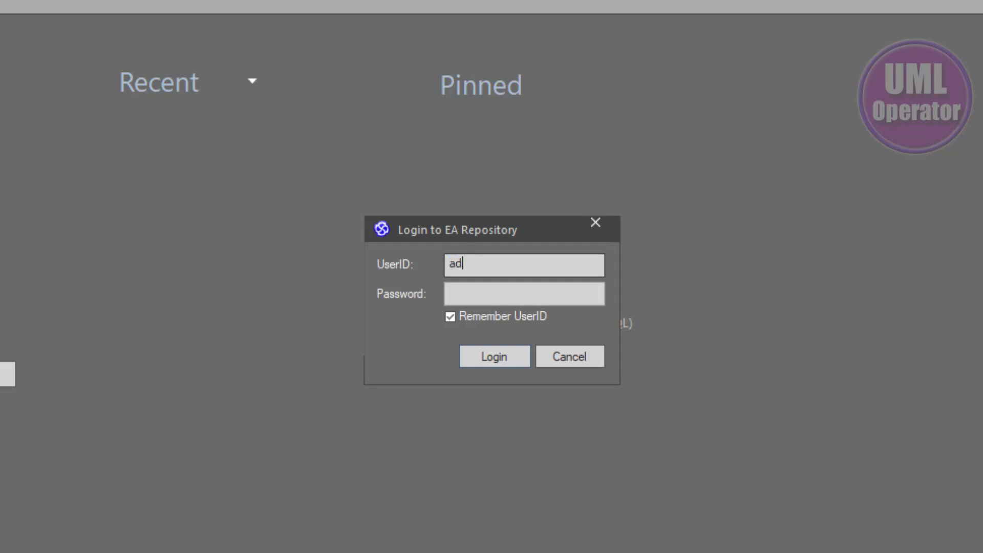
key(Tab)
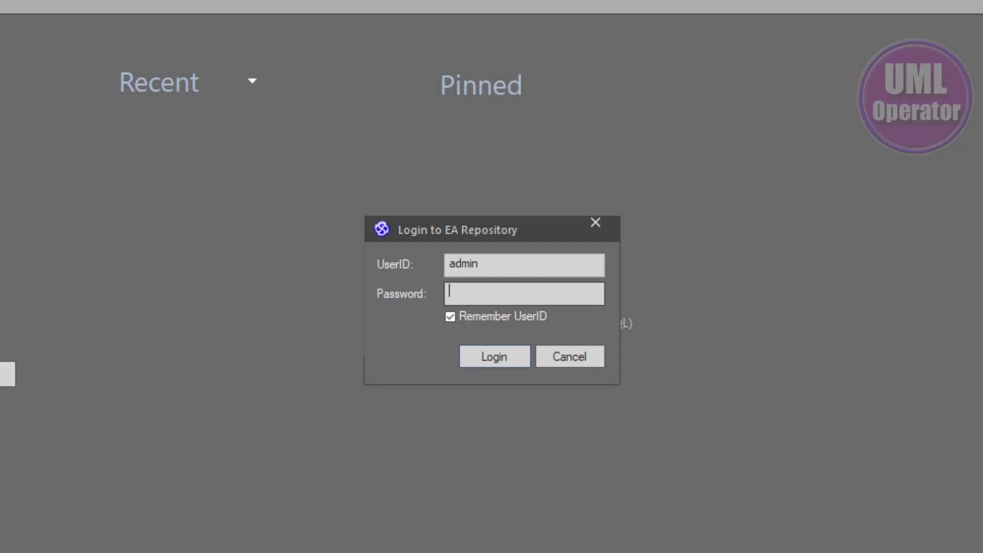
text(•••••••)
key(Return)
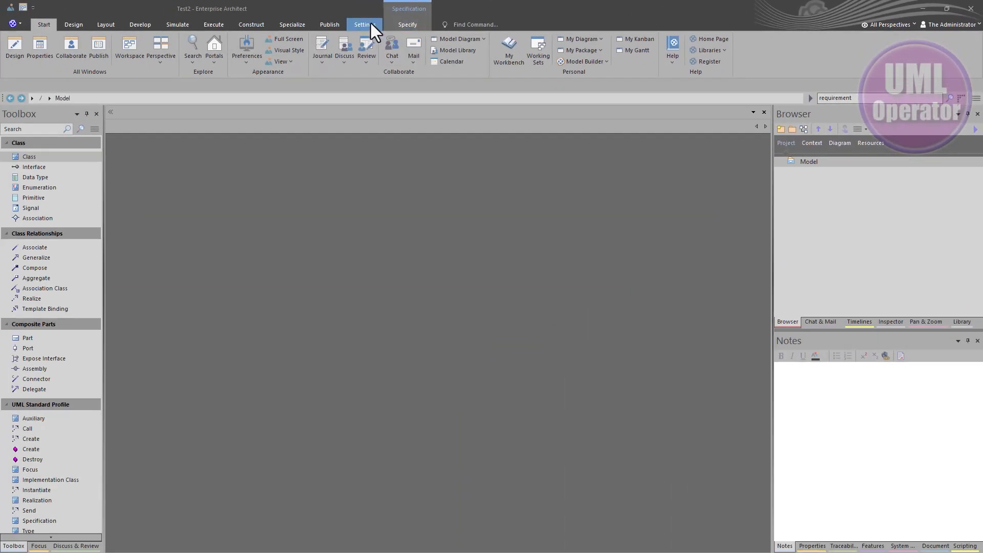
Step: Open the security user management for the Test2 model
click(362, 23)
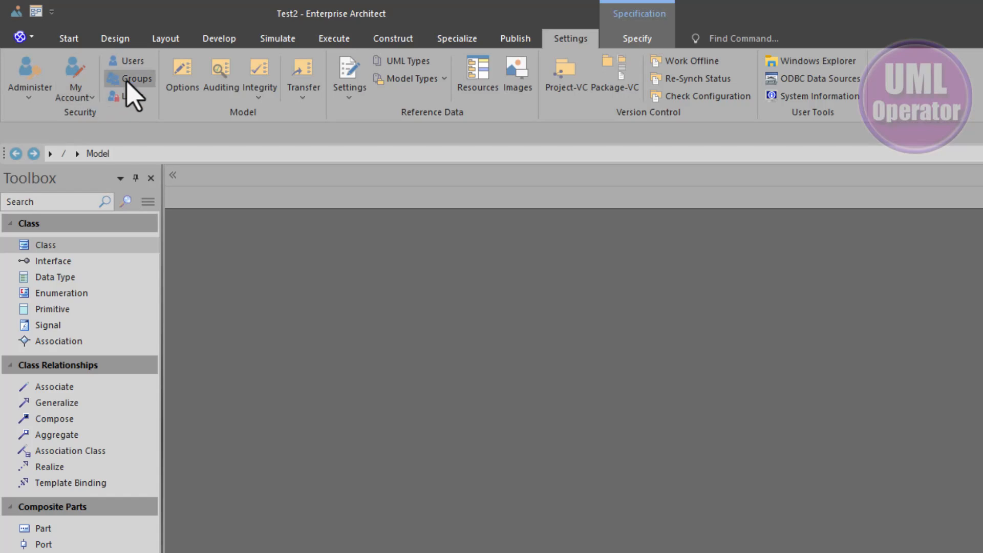
click(131, 63)
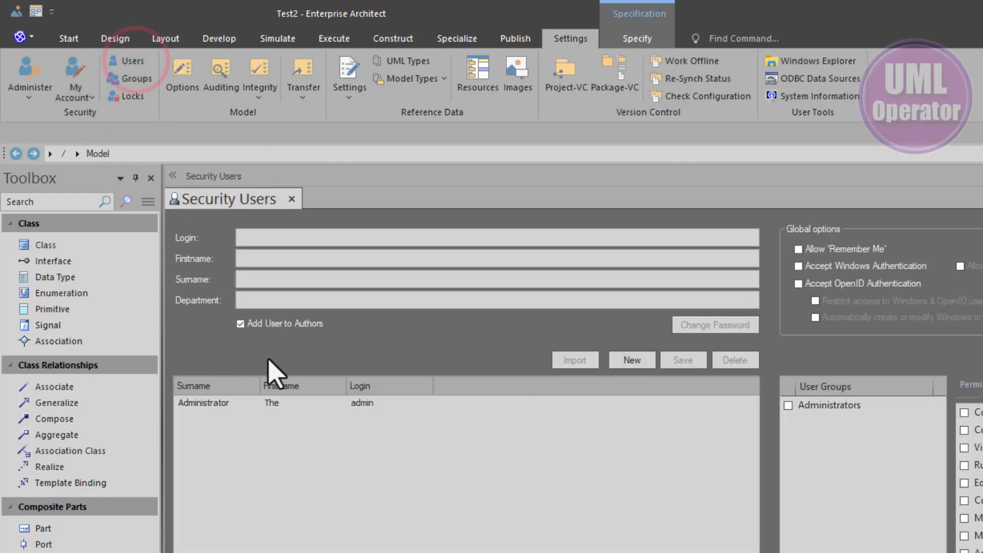
Step: Create and save a new security user with login umlo, first name UML and surname Operator, leaving the department empty
click(219, 405)
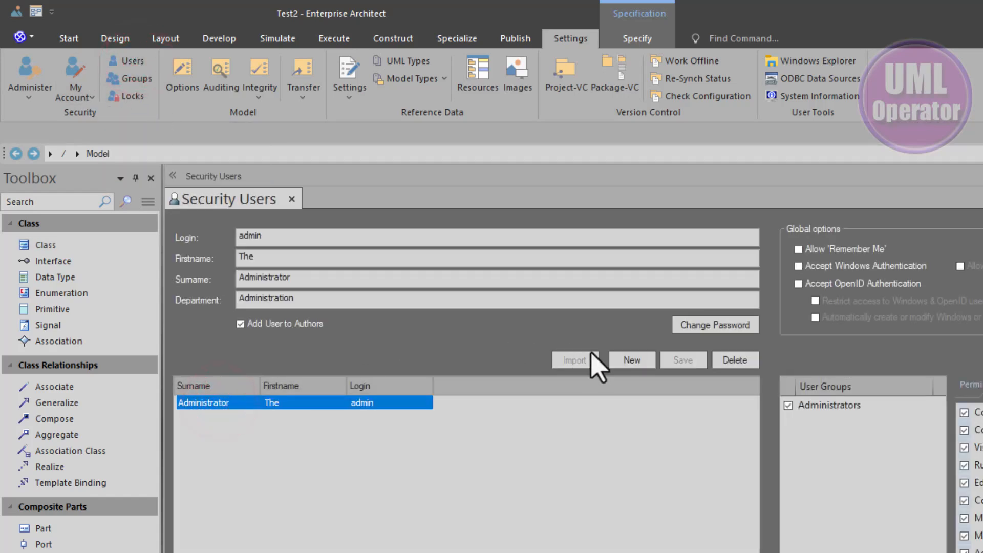
click(630, 360)
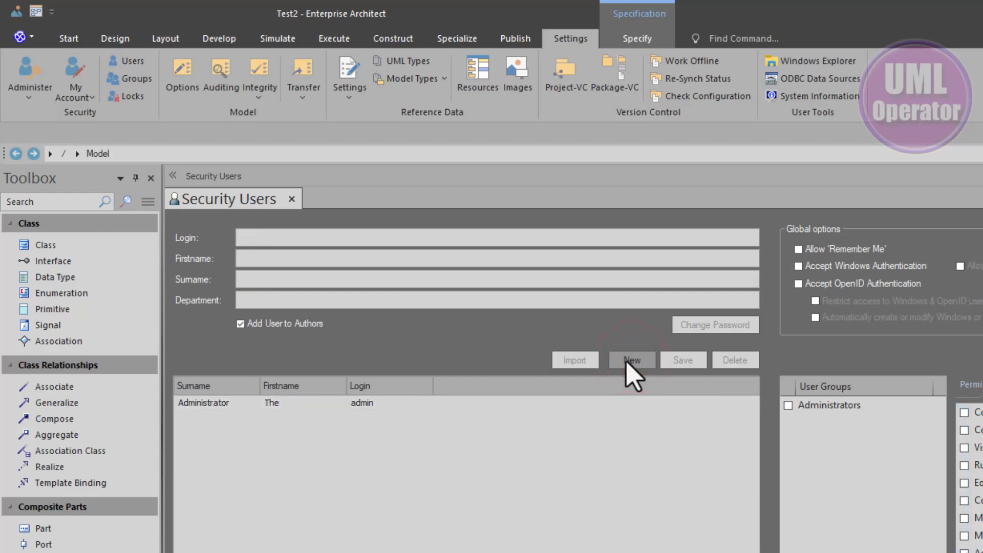
click(540, 239)
text(umlo)
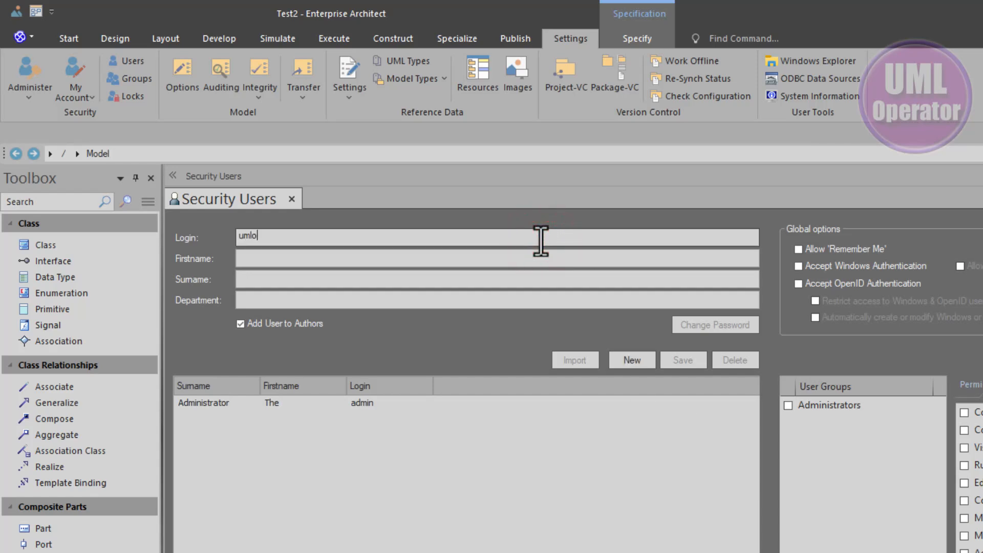
key(Tab)
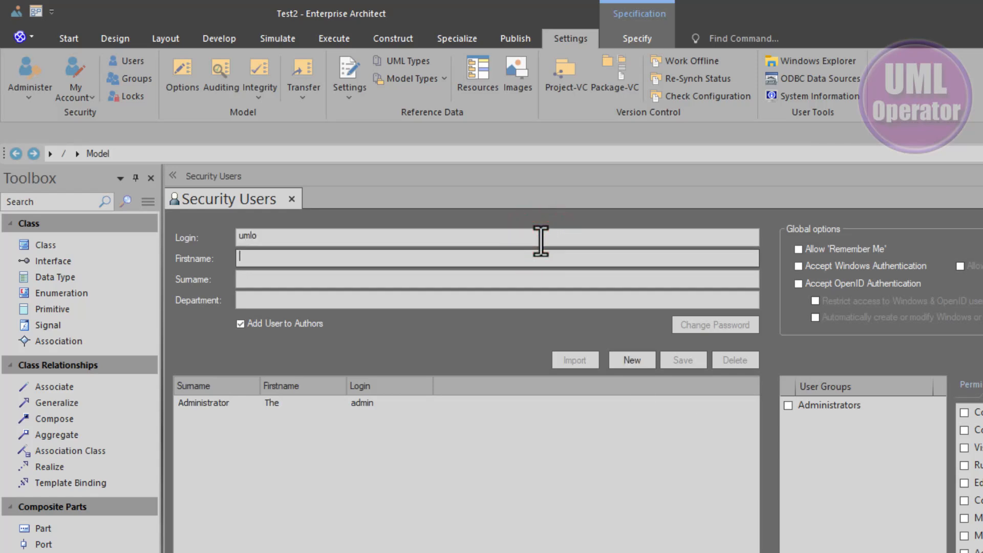
key(Tab)
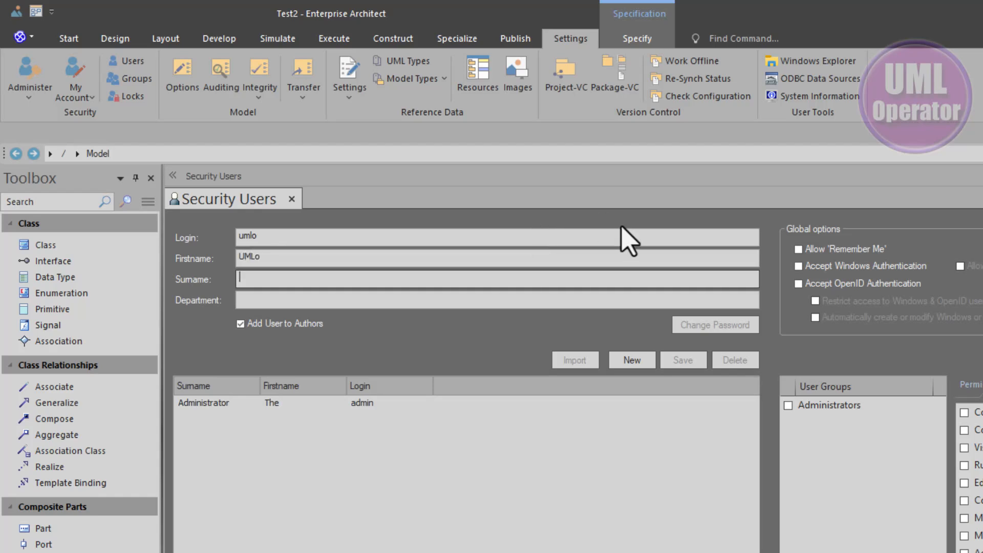
click(374, 257)
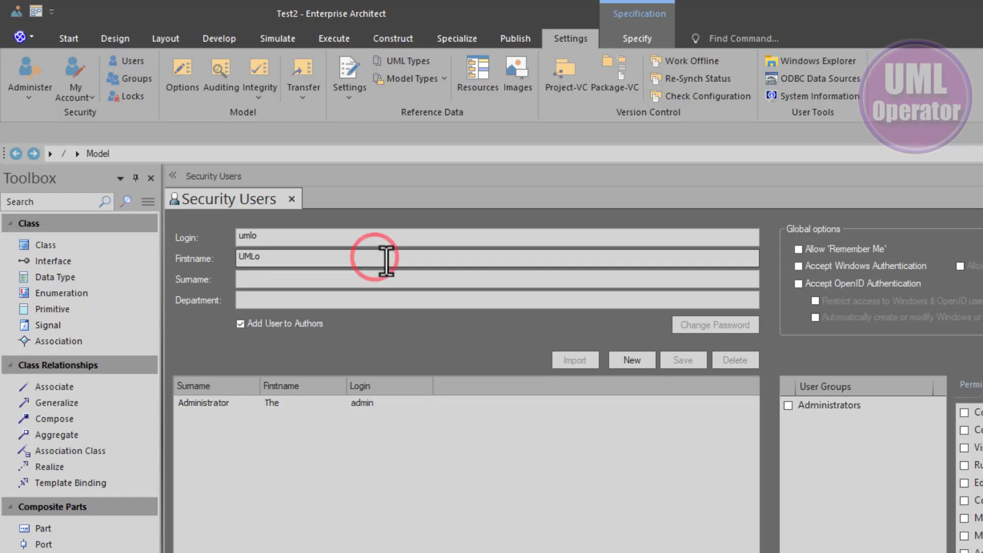
key(Tab)
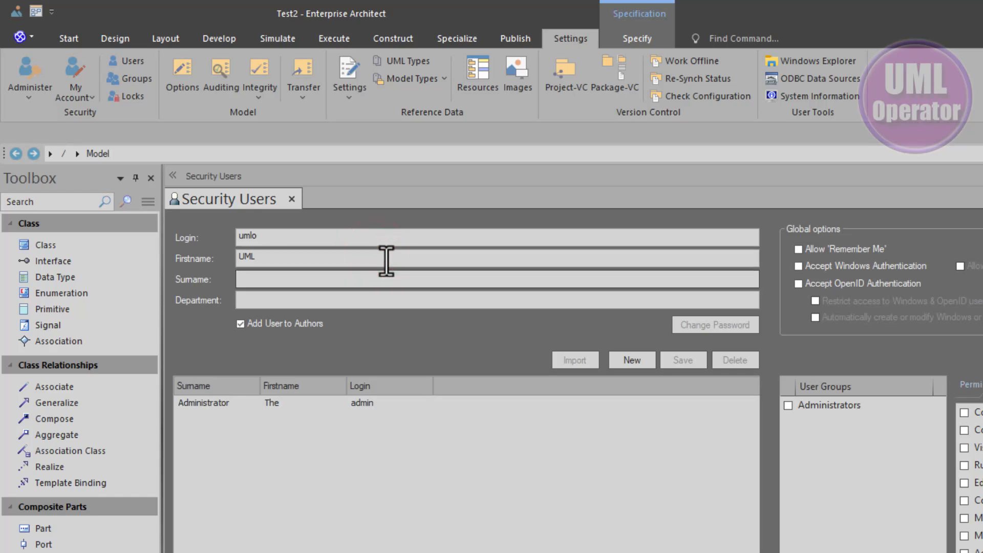
text(Operator)
click(385, 301)
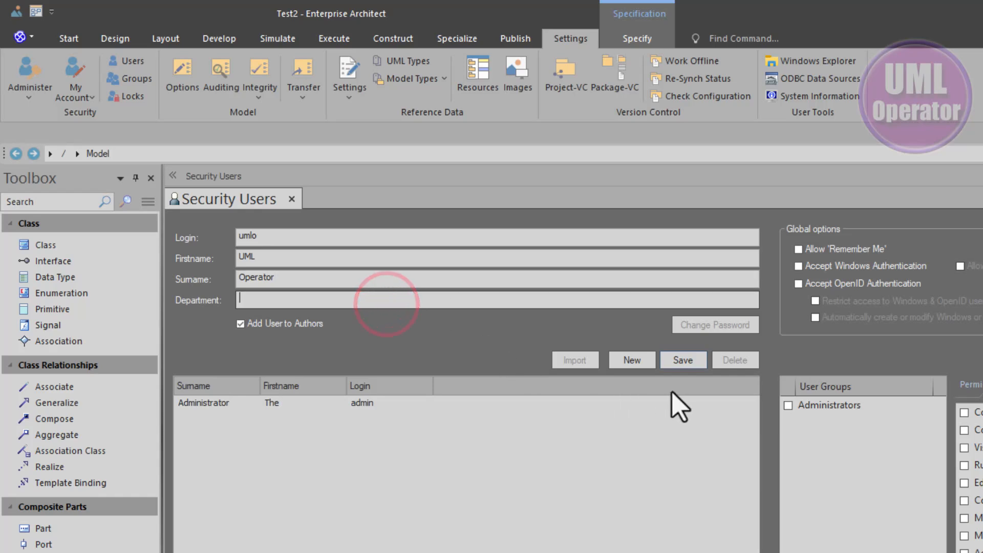
click(683, 358)
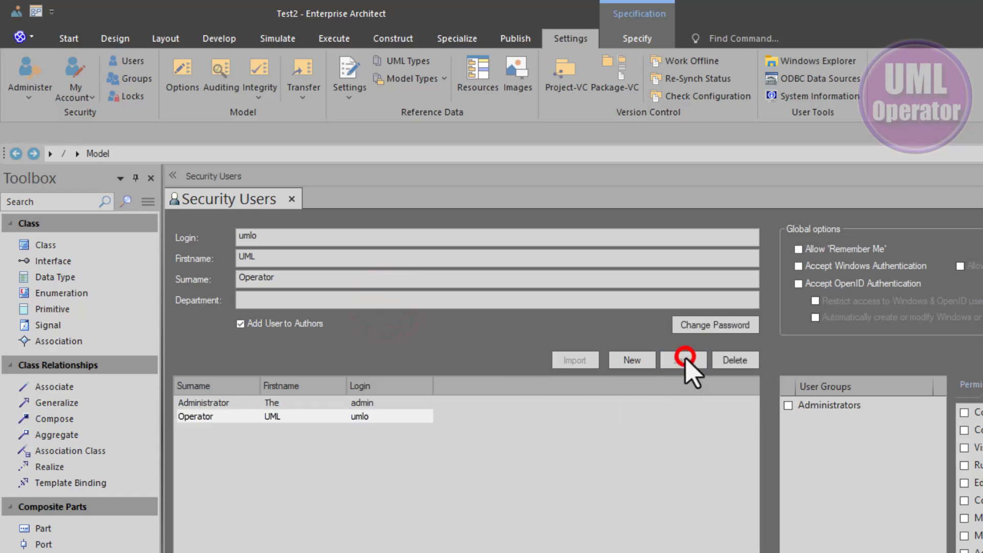
Step: Add the umlo user to the Administrators group and save the change
click(207, 418)
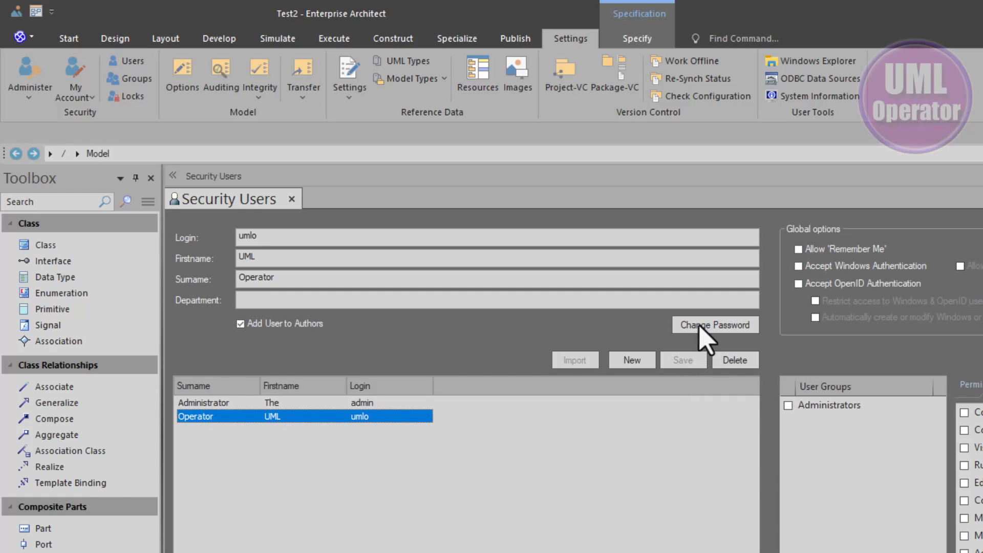
click(788, 406)
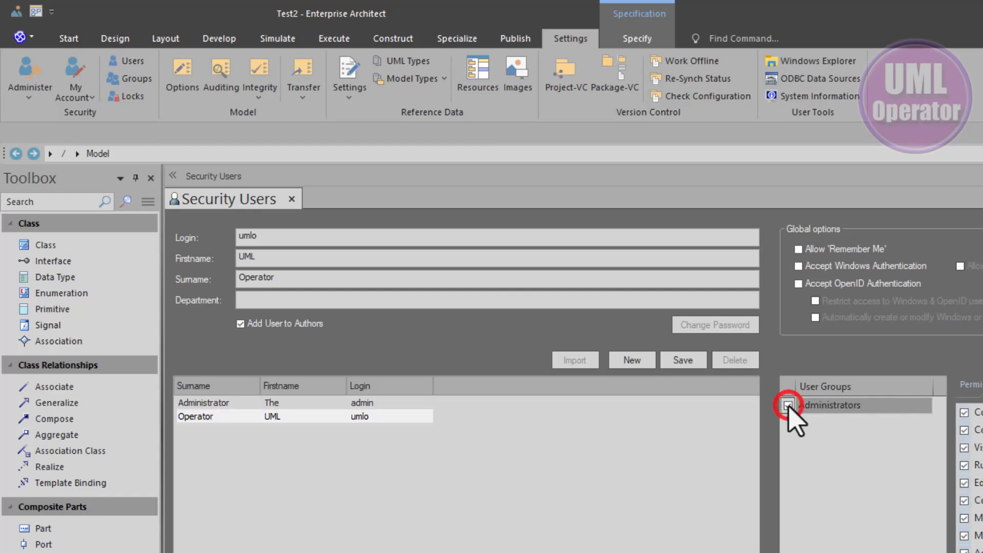
click(294, 414)
click(799, 477)
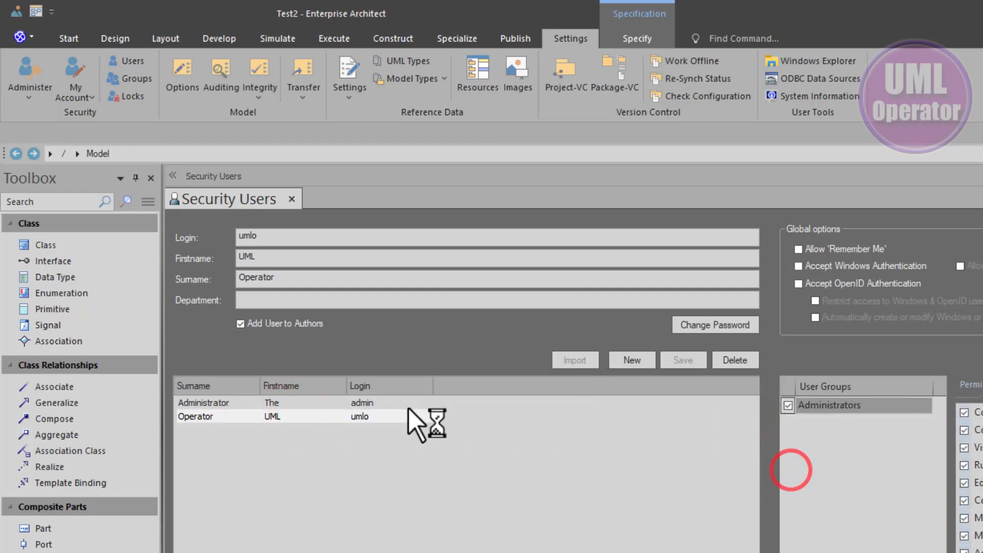
Step: Set and confirm a new account password for the umlo user
click(724, 326)
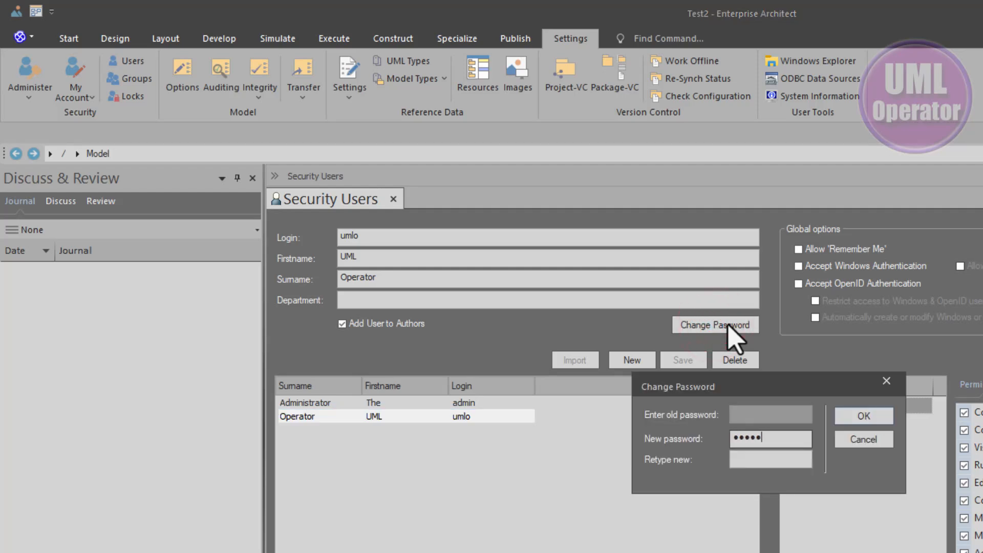
text(••••••••)
key(Tab)
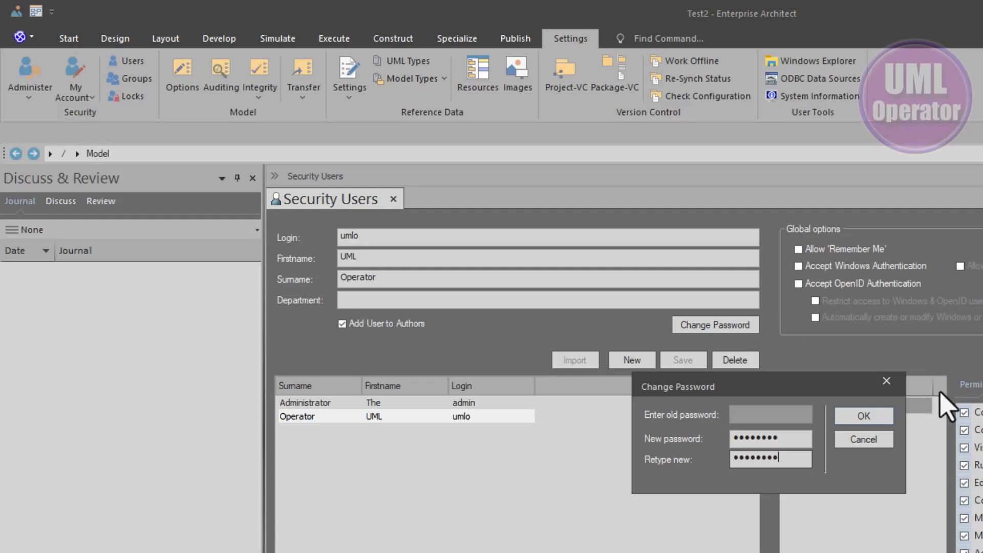
click(866, 416)
click(805, 476)
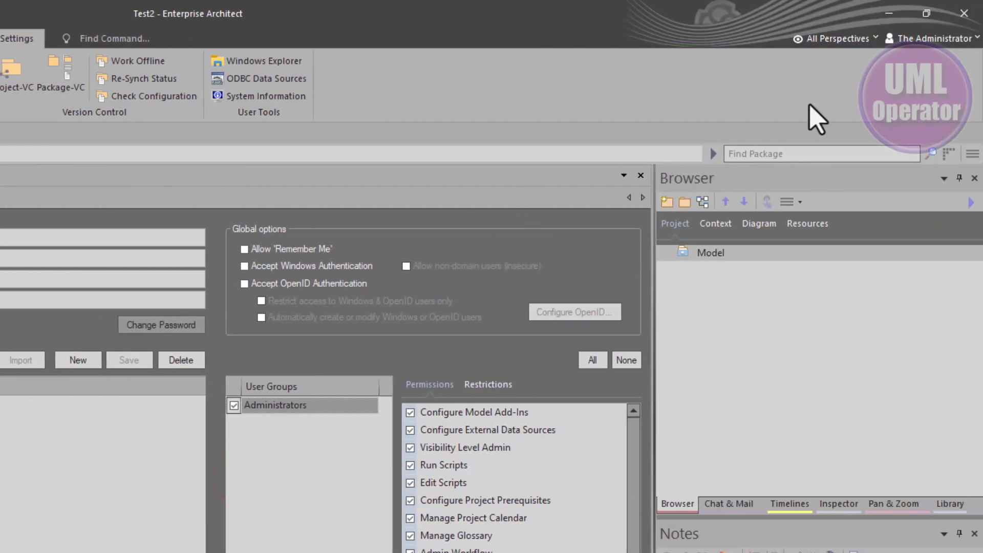
Step: Log in to the Test2 repository as another user, umlo, with the account password
click(962, 40)
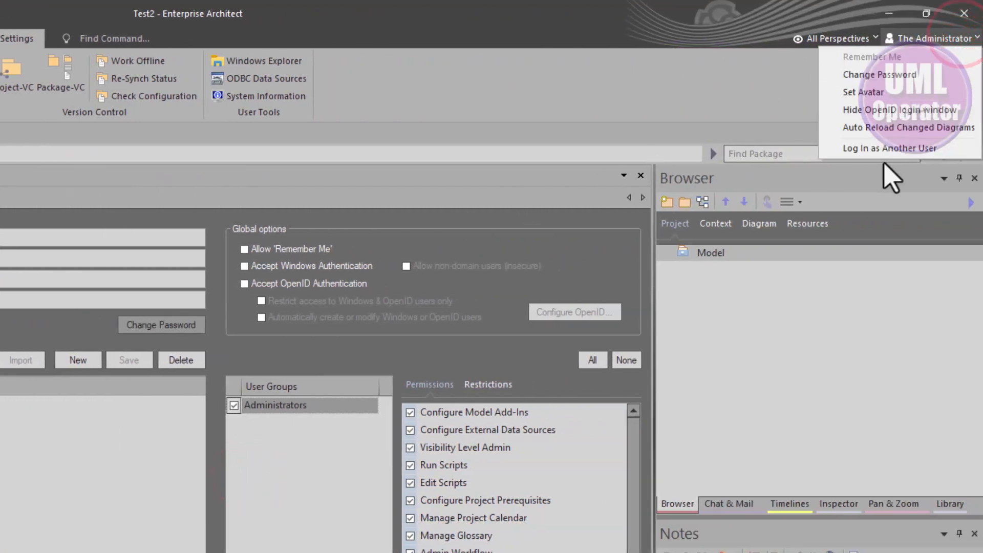
click(891, 148)
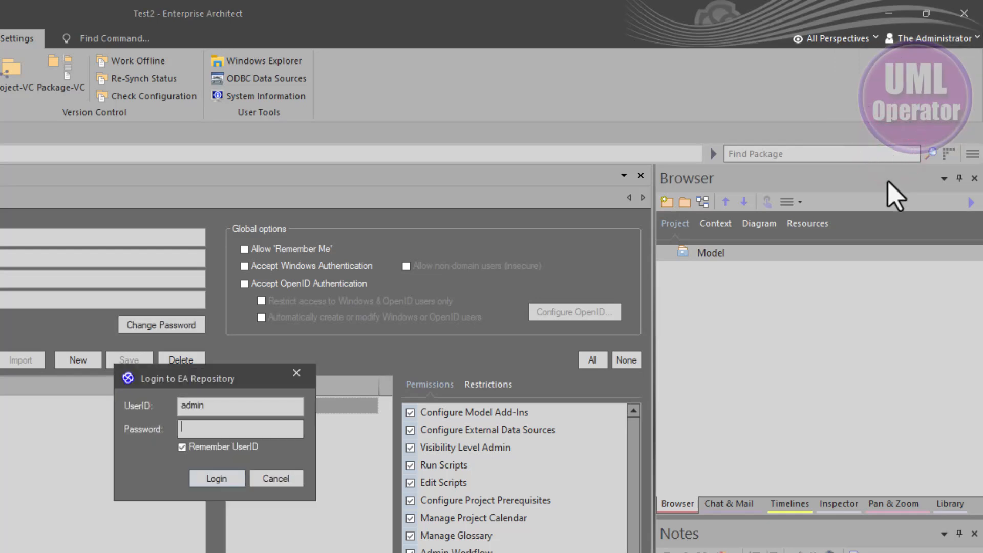
text(u)
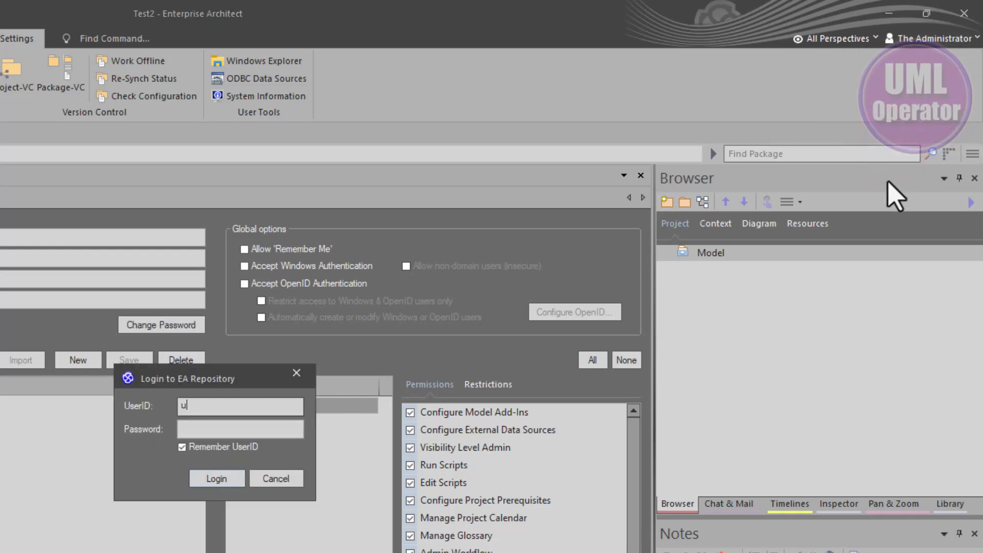
text(mlo)
key(Tab)
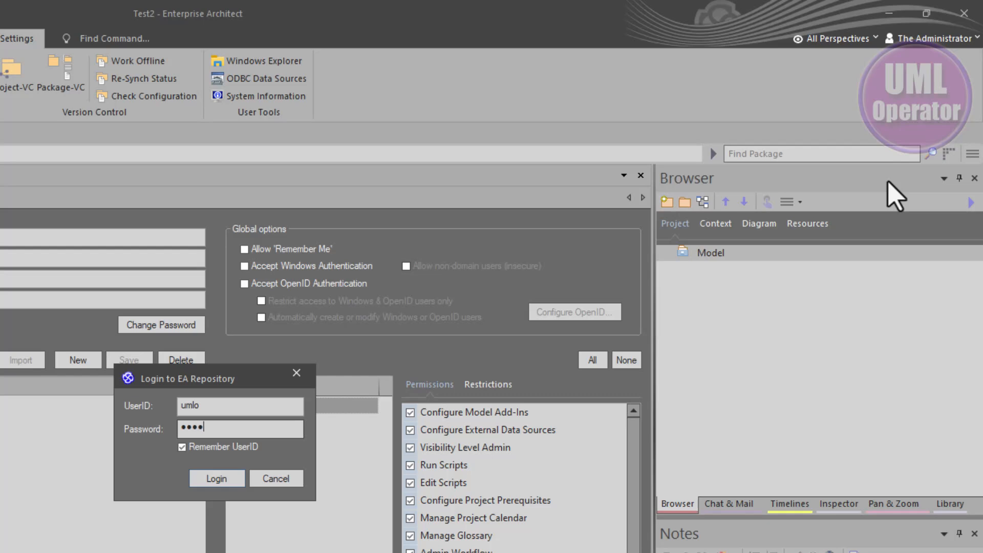
key(Return)
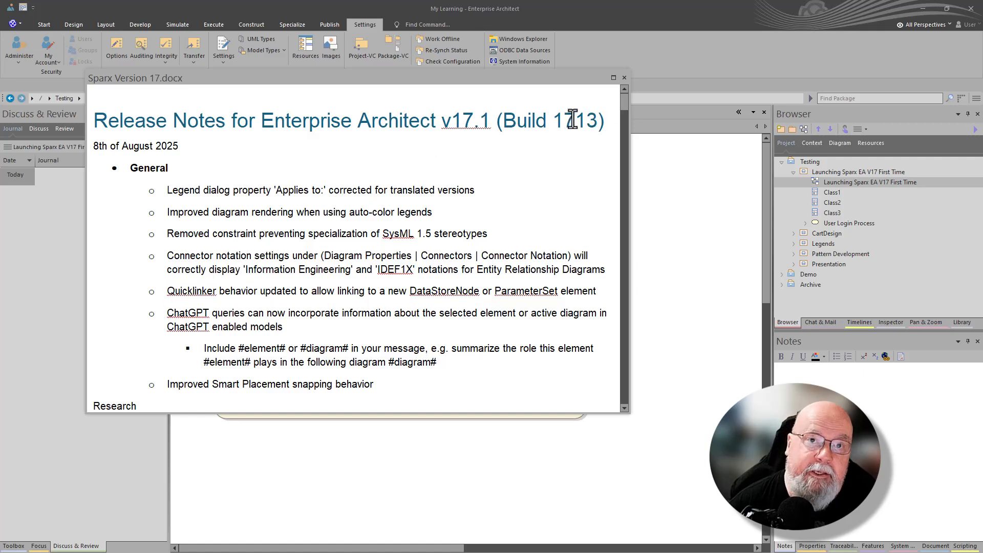
Step: Highlight and read the v17.1 release note on including element or diagram information in ChatGPT queries
click(169, 315)
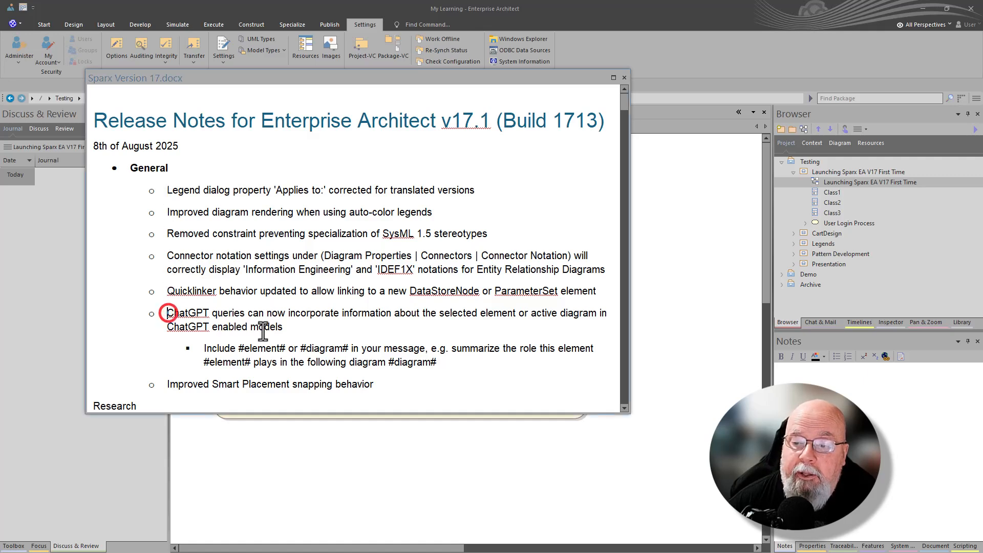
mouse_move(465, 368)
mouse_down()
mouse_move(339, 355)
mouse_move(167, 314)
mouse_up()
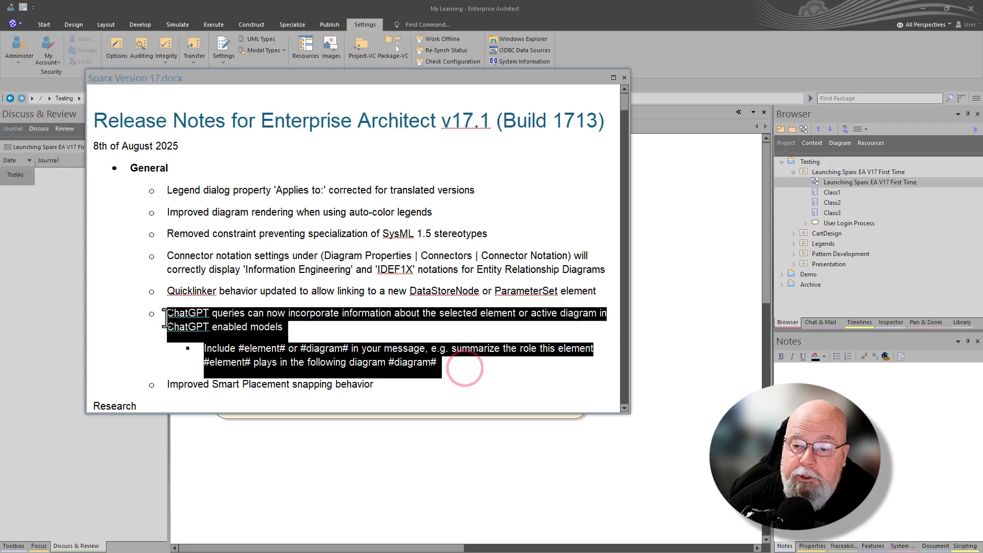
click(214, 241)
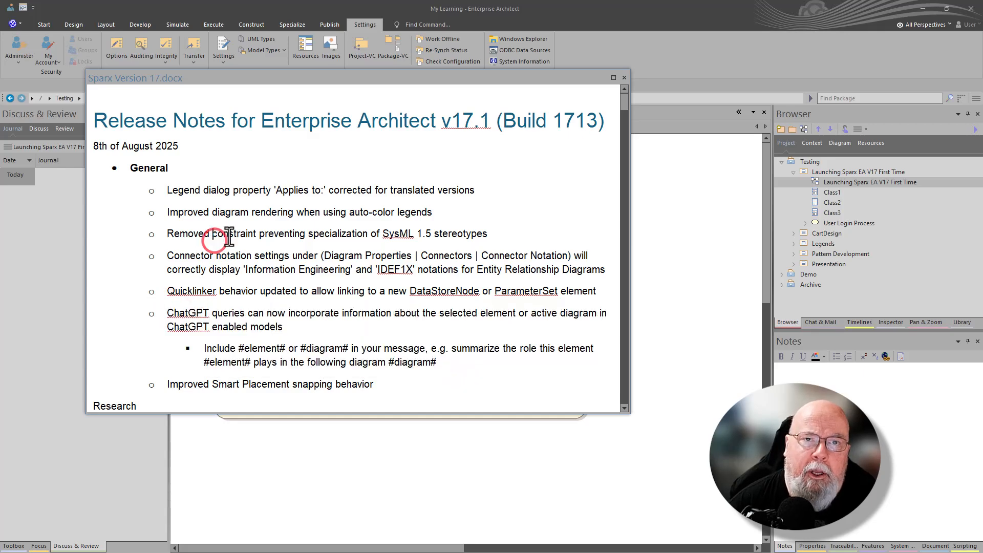